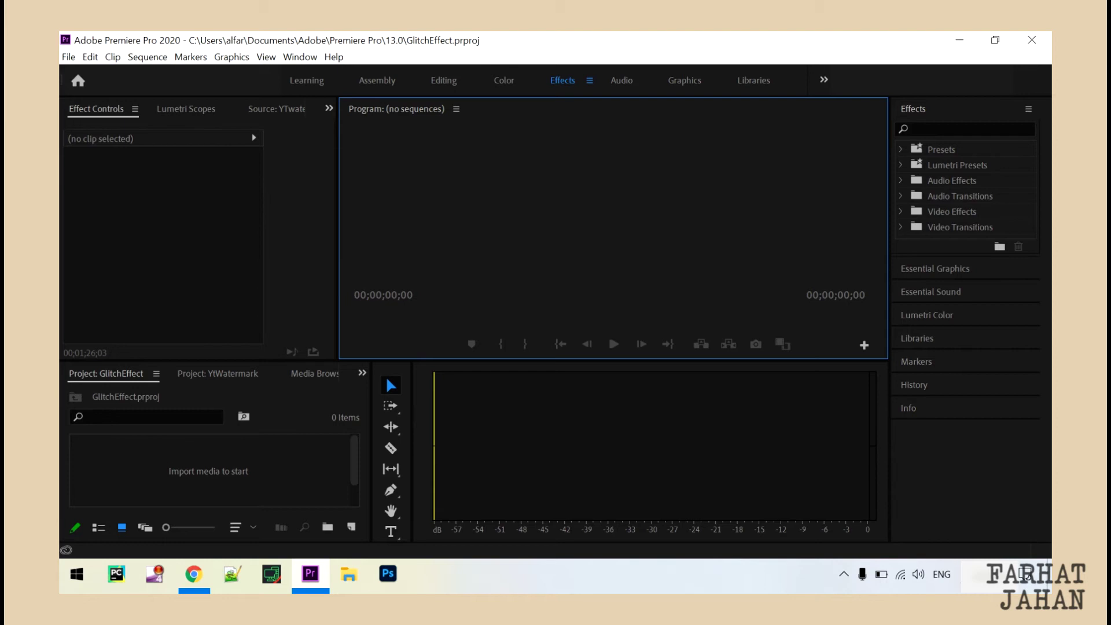
- Create a new widescreen sequence in the project and enlarge the timeline area
left_click(351, 527)
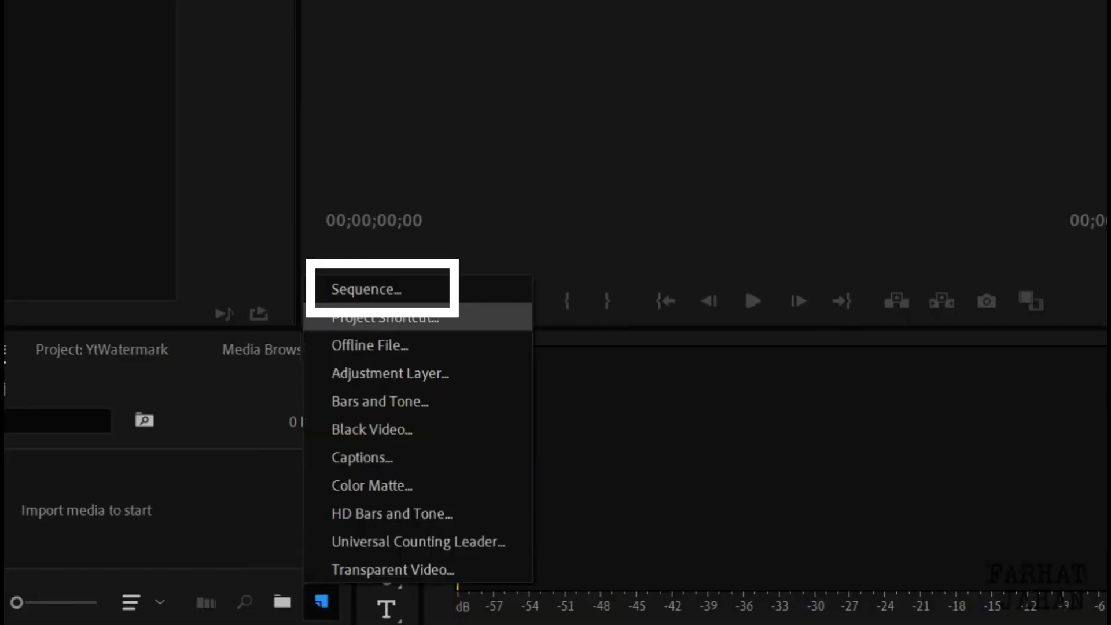
left_click(367, 289)
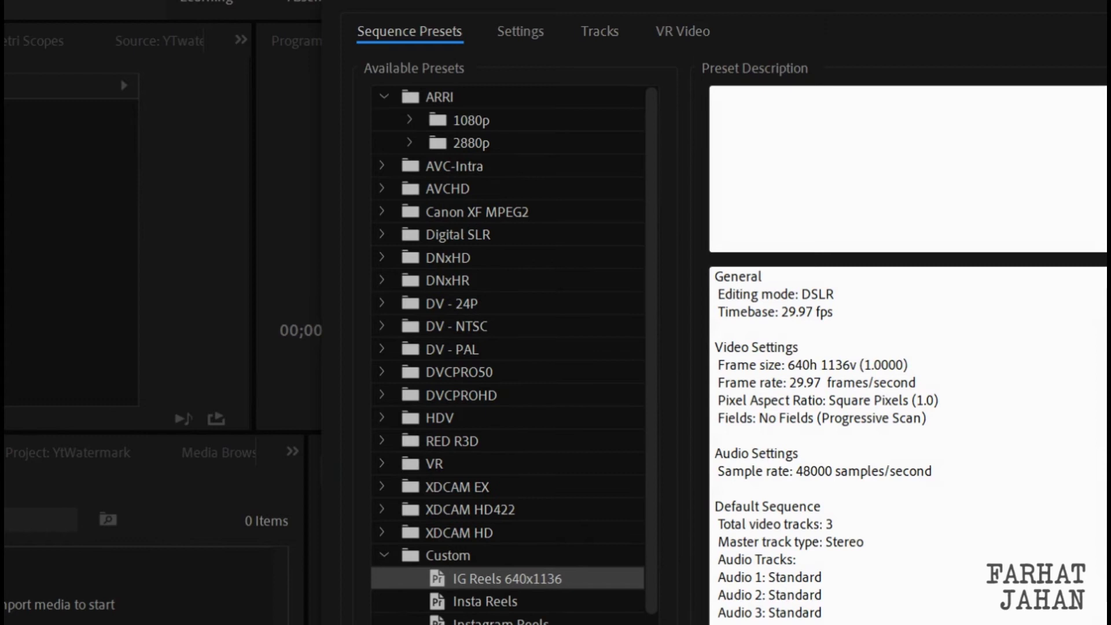
left_click(523, 166)
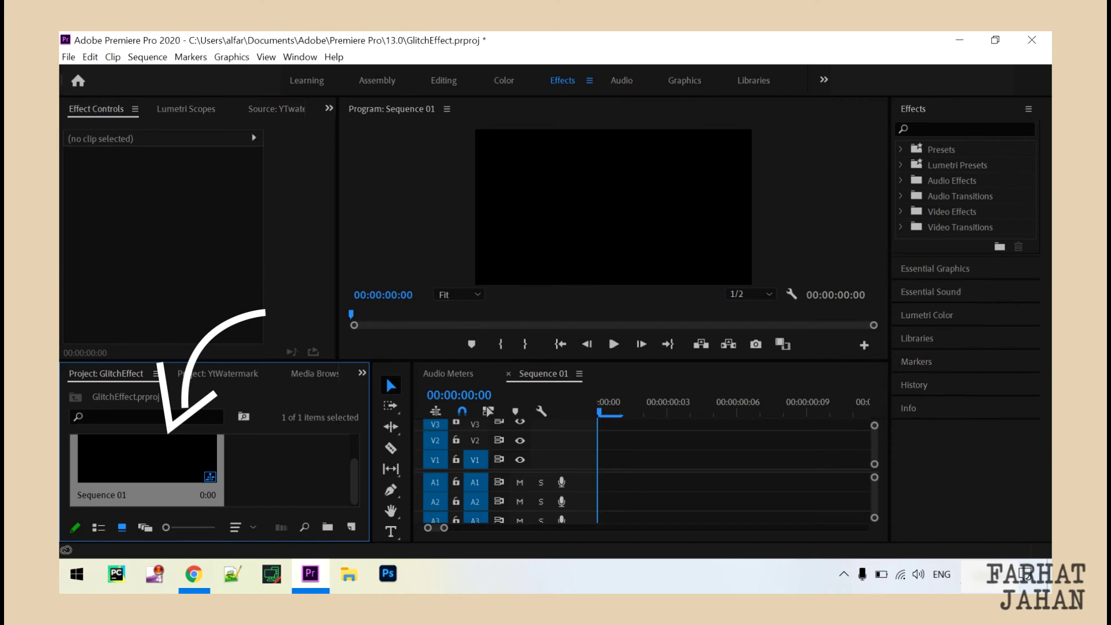
left_click_drag(391, 359, 391, 326)
left_click_drag(371, 434, 329, 434)
- Add a title to the frame with the Type tool, containing the creator's first name in capitals
left_click(349, 497)
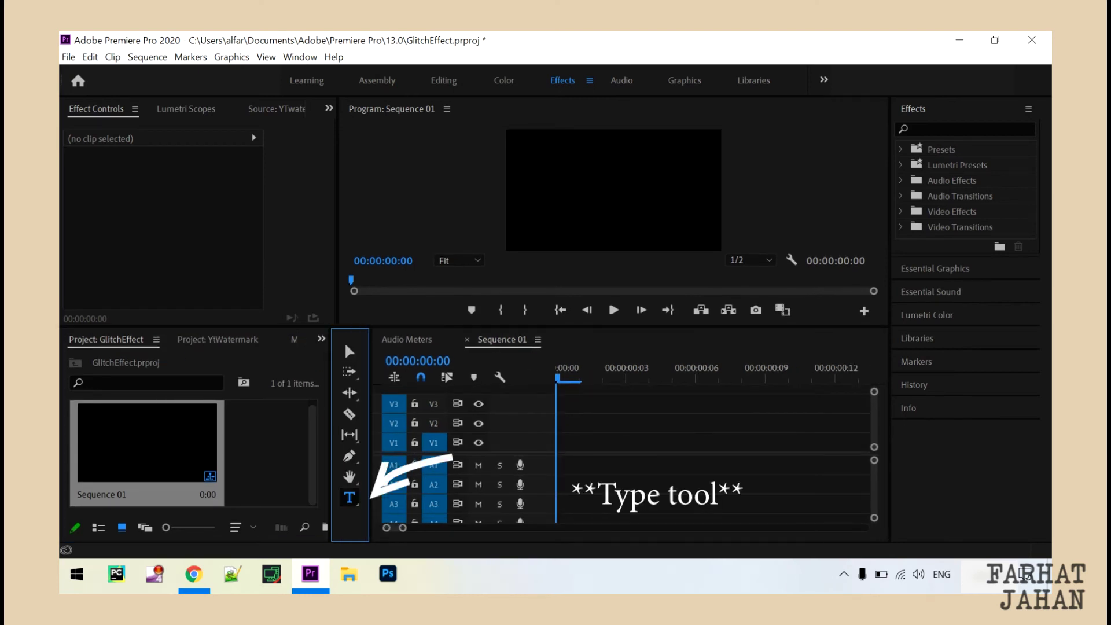
left_click(571, 184)
type("FARHAT")
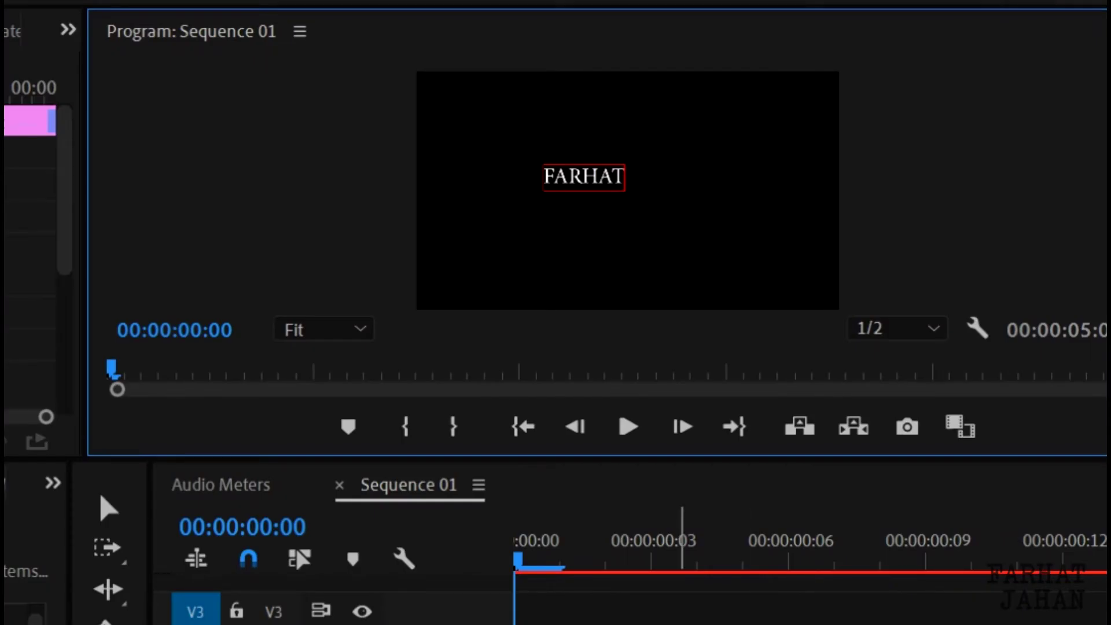
- Set the title text to Bold Italic with a font size of 284
left_click(67, 29)
left_click(104, 69)
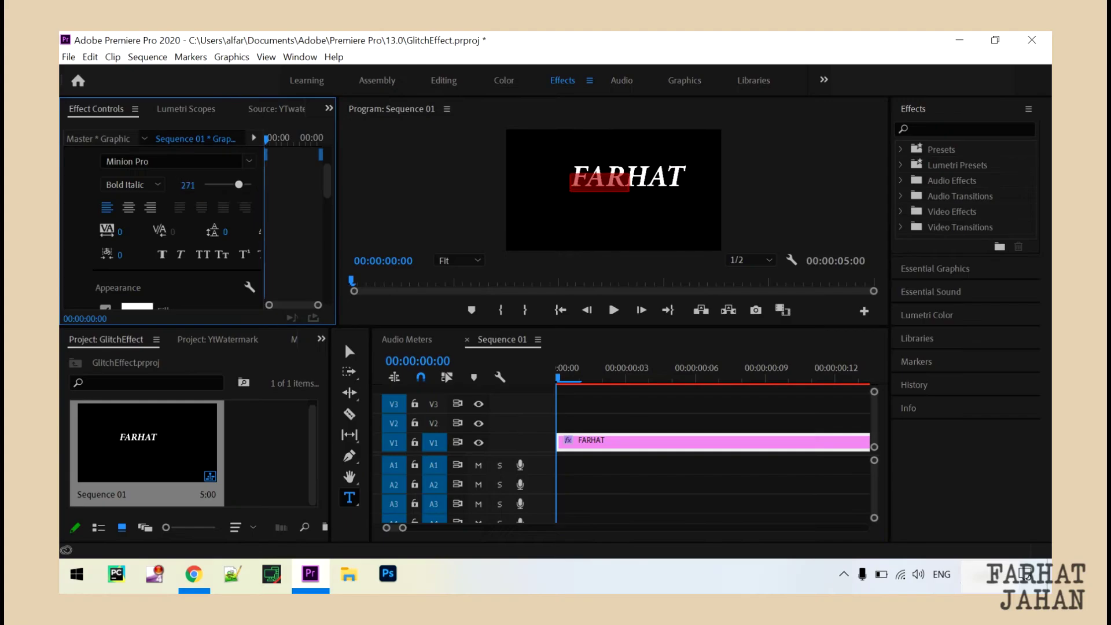
left_click_drag(188, 185, 197, 185)
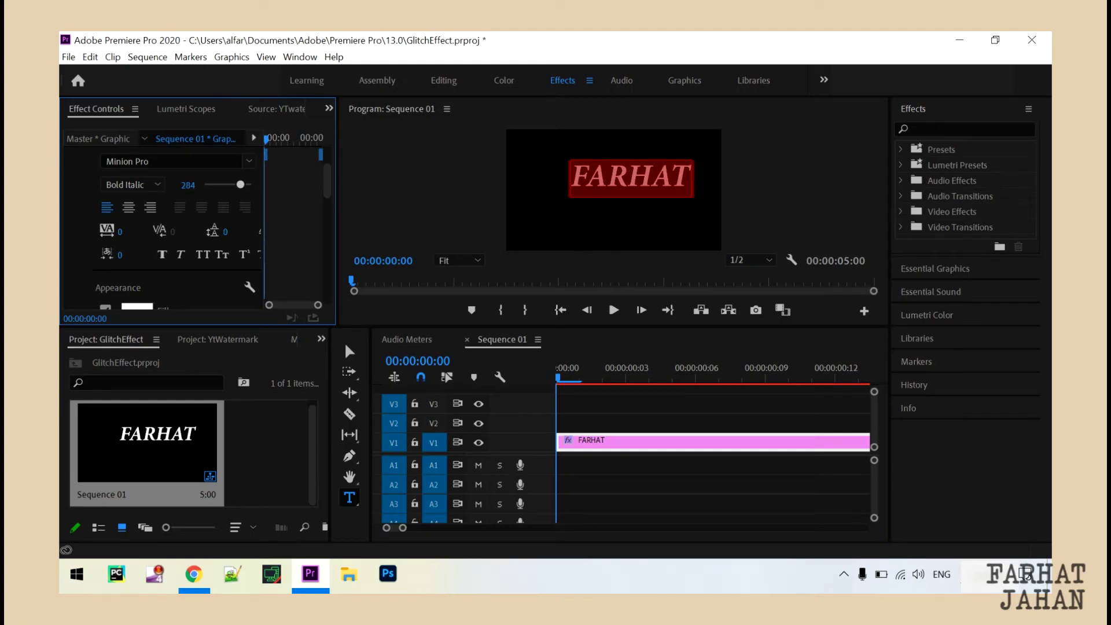
- Adjust the title's position so that it sits centred in the frame
scroll(163, 226, "down", 5)
left_click_drag(166, 258, 71, 241)
left_click_drag(208, 241, 266, 241)
left_click_drag(169, 241, 202, 241)
scroll(163, 225, "up", 3)
scroll(163, 228, "up", 2)
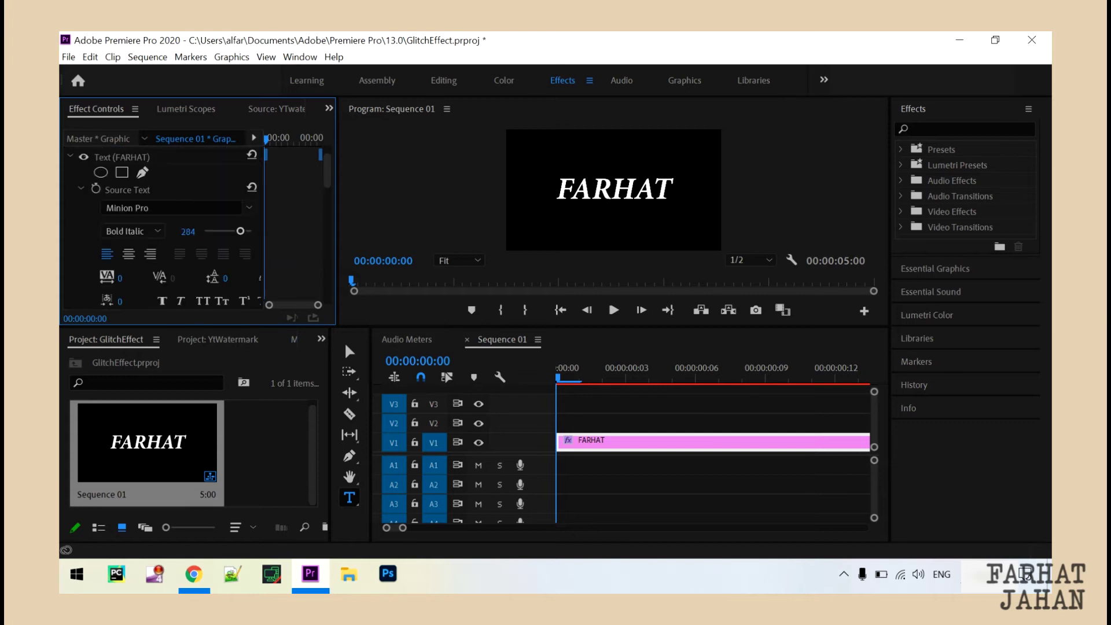
- Try the Pineforest font on the title text
left_click(249, 207)
scroll(235, 382, "down", 2)
scroll(235, 381, "down", 7)
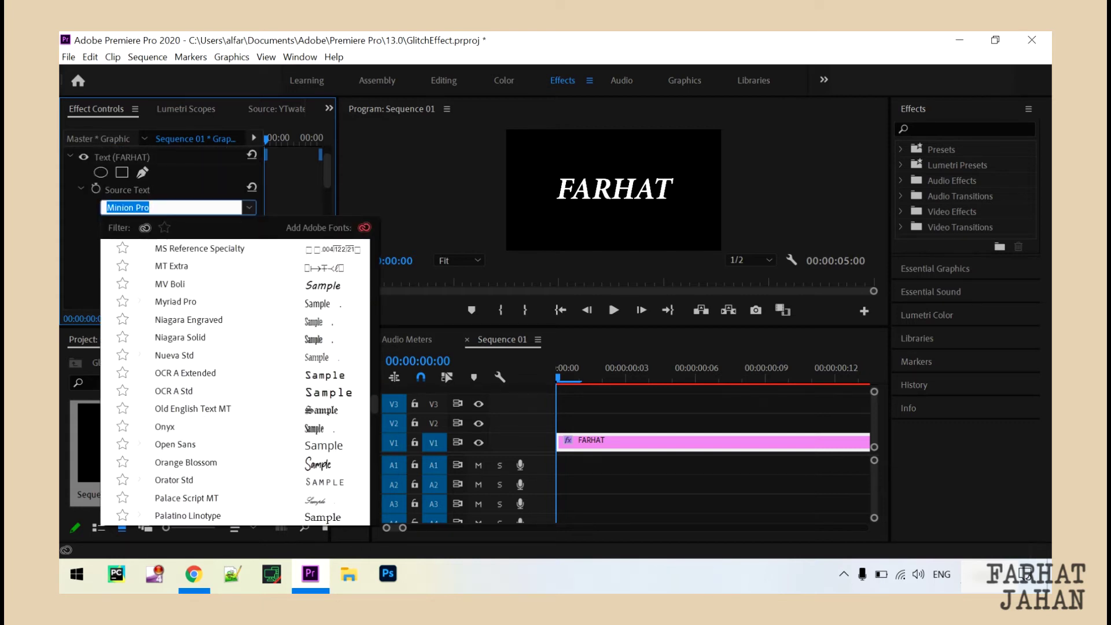
left_click(235, 391)
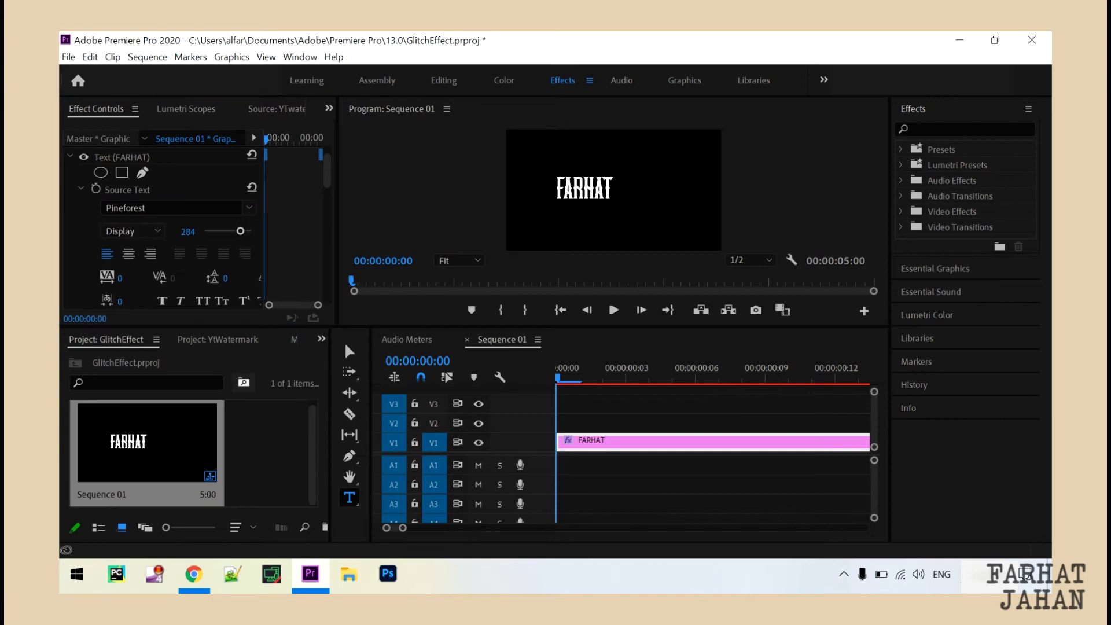
- Set the title's font to Raleway ExtraBold
left_click(249, 207)
left_click(171, 372)
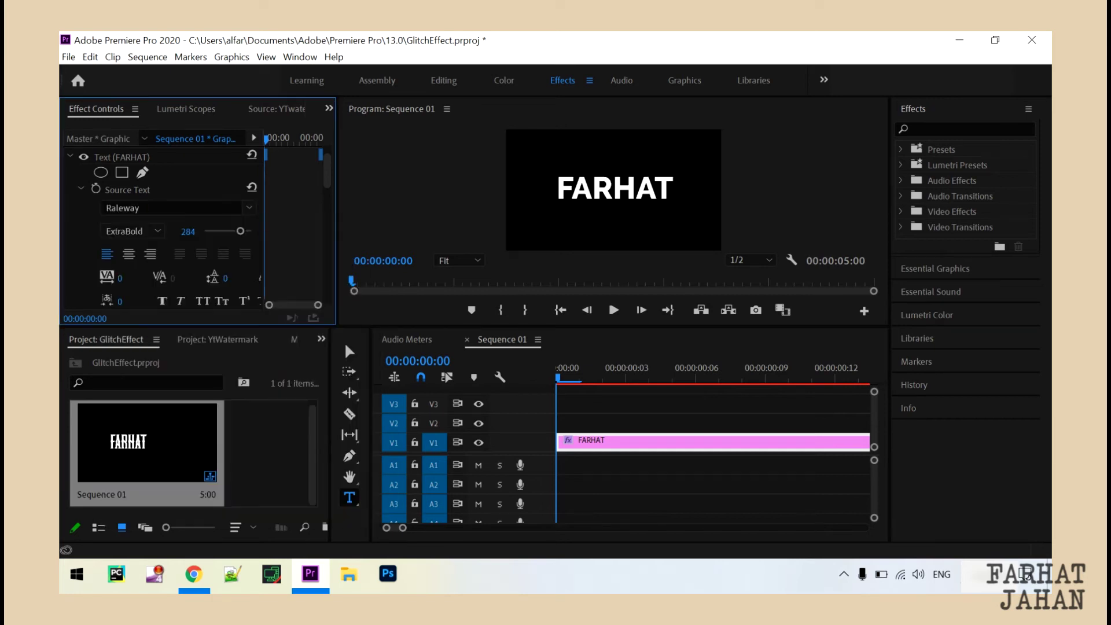
- Duplicate the title clip from V1 directly above onto V2 and select the copy
left_click_drag(403, 527, 484, 527)
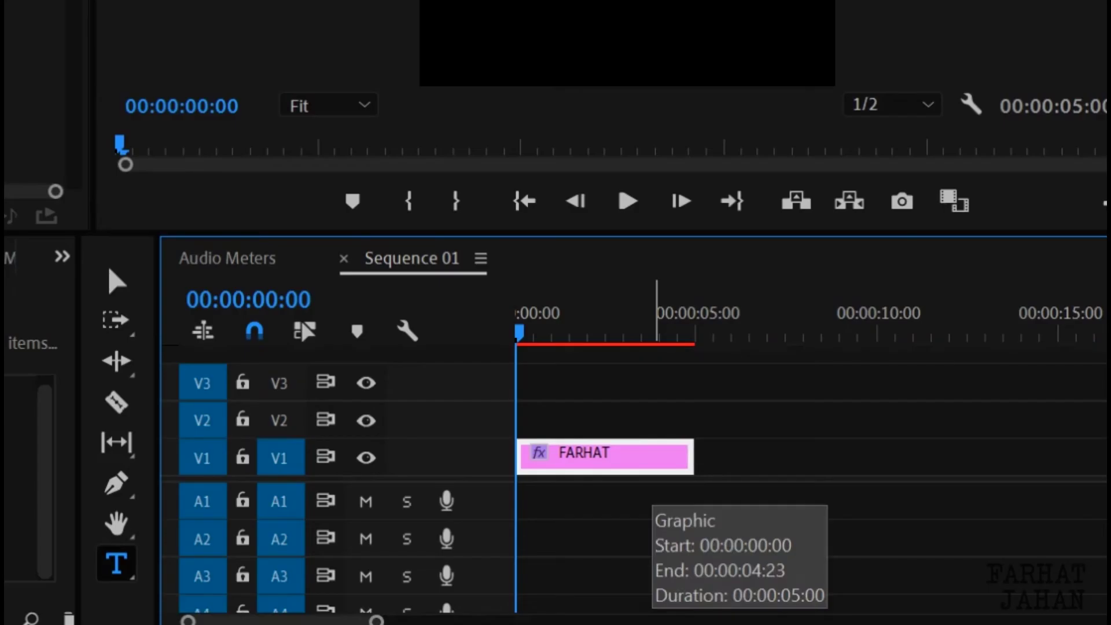
left_click_drag(642, 457, 642, 420)
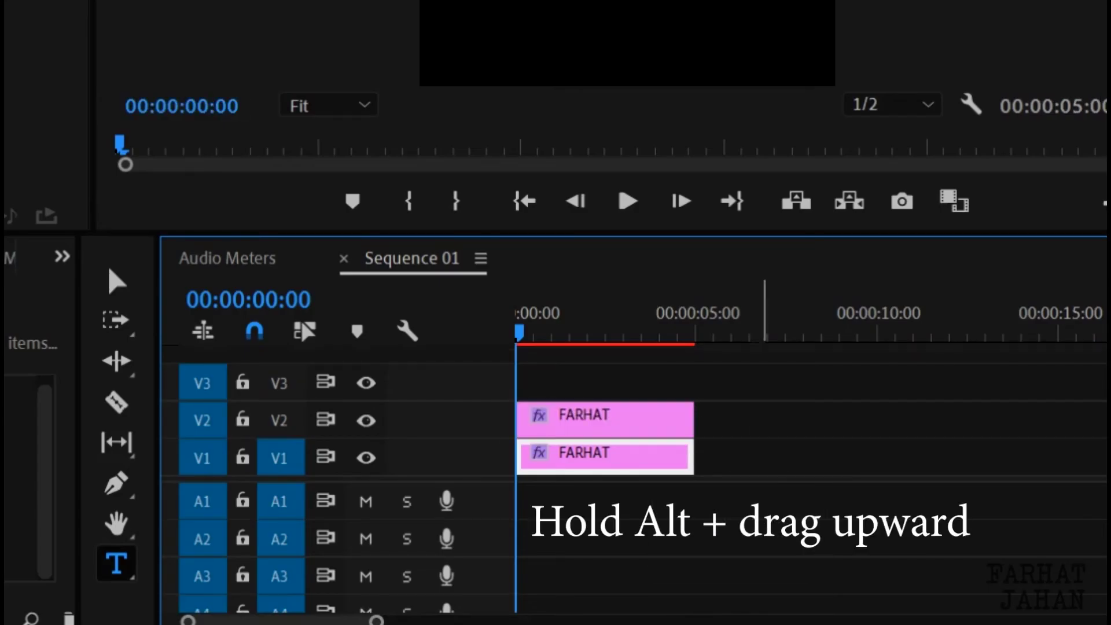
left_click(604, 418)
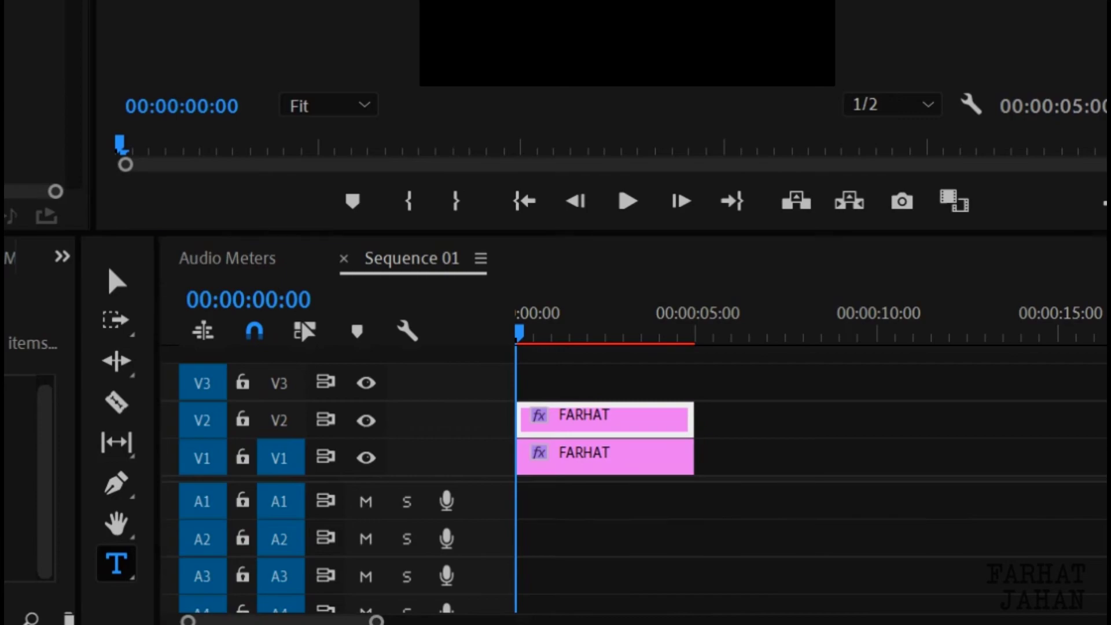
- Find the Wave Warp effect and apply it to the title copy on V2
type("wave")
type(" war")
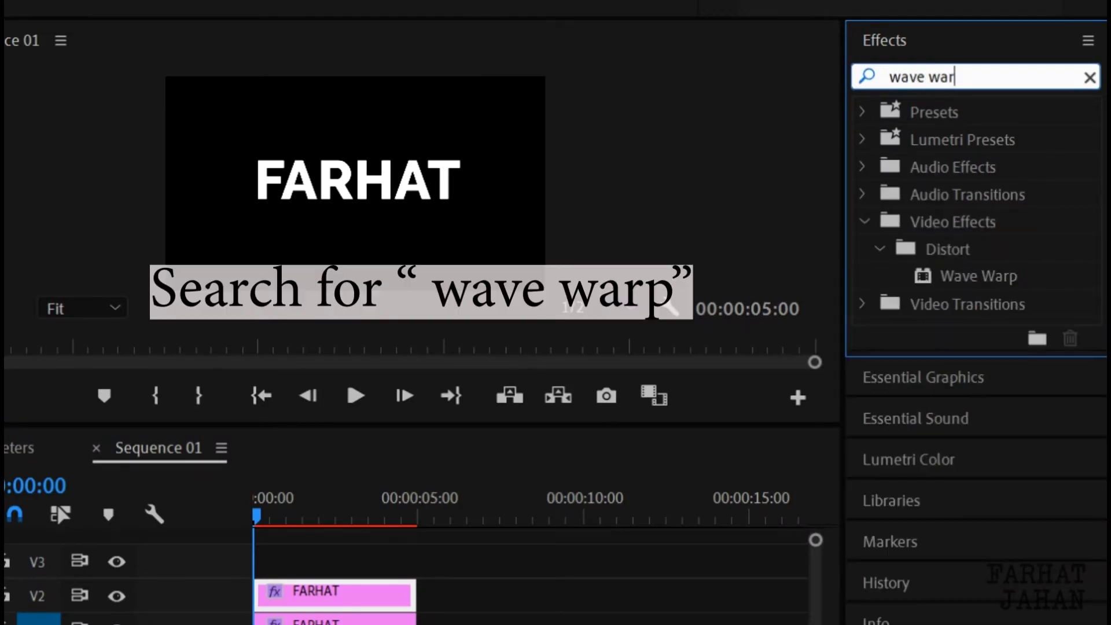
left_click_drag(978, 276, 327, 595)
- Find the Color Balance (RGB) effect and apply it to the title copy on V2
left_click(954, 129)
key("ctrl+a")
type("rgb")
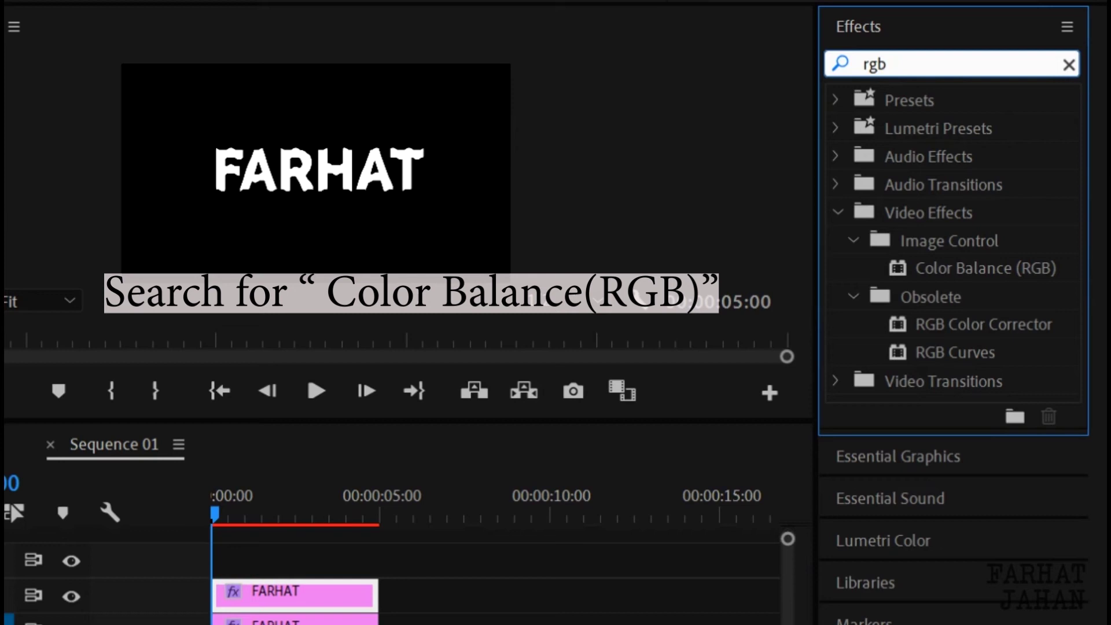
left_click(985, 268)
left_click_drag(985, 268, 359, 594)
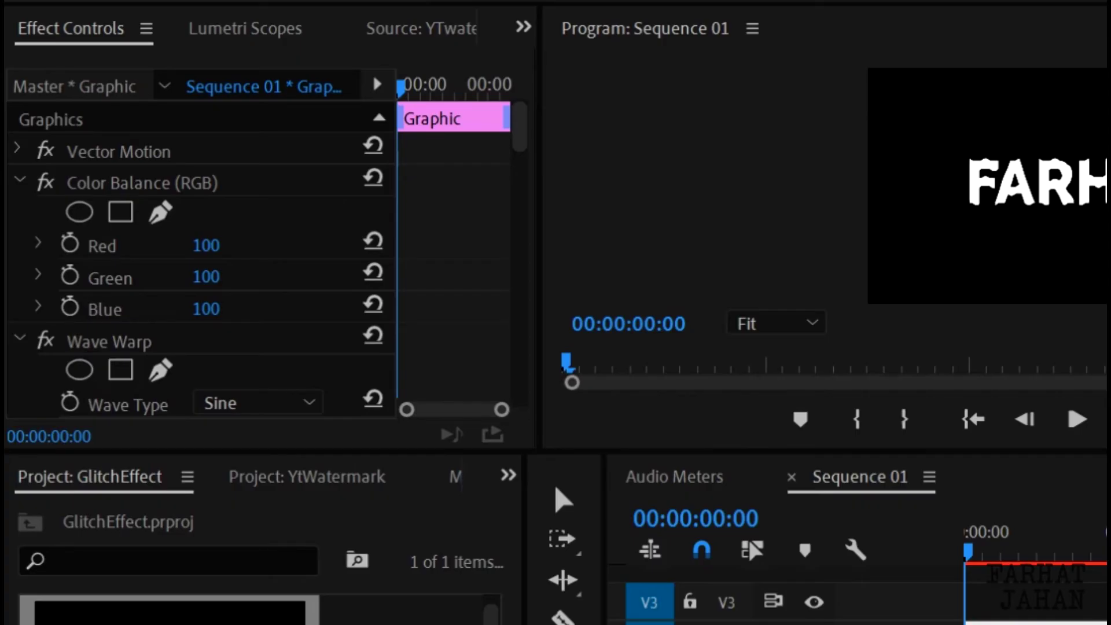
- Configure the V2 clip's Wave Warp with wave type Square, wave height 50 and wave width 100
scroll(268, 259, "down", 3)
scroll(267, 258, "up", 3)
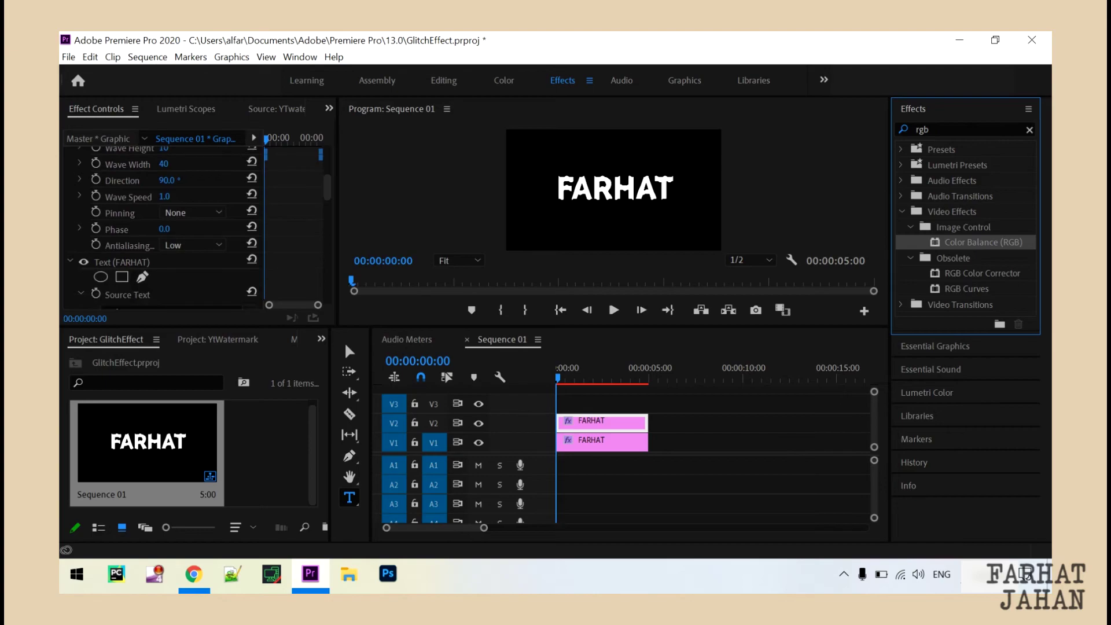
scroll(257, 260, "up", 3)
left_click(258, 402)
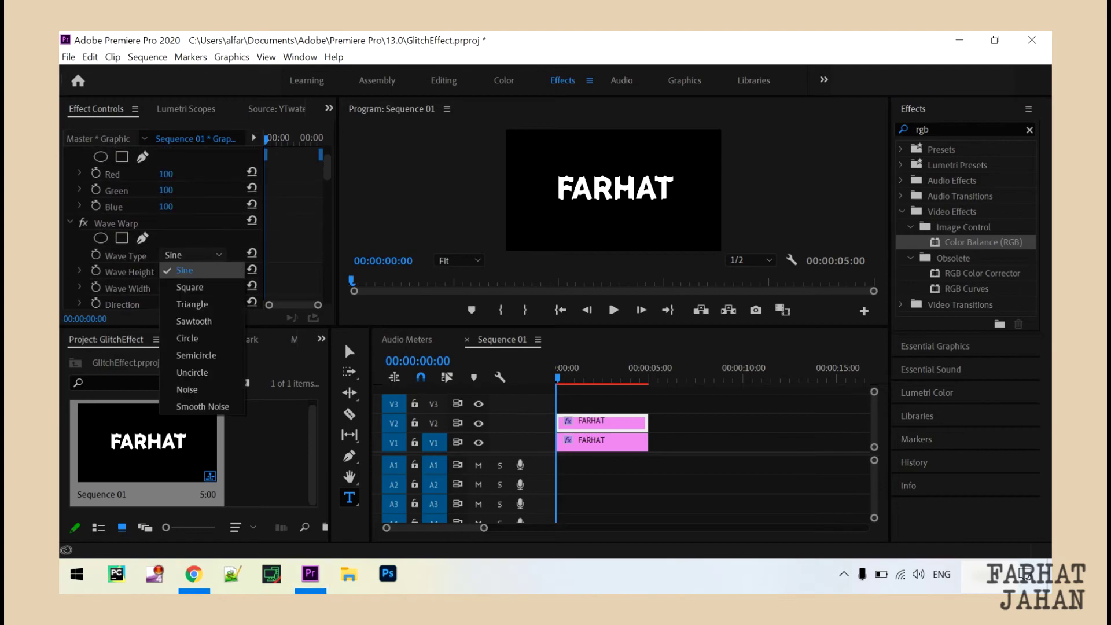
left_click(190, 287)
left_click(168, 271)
type("50")
key("Tab")
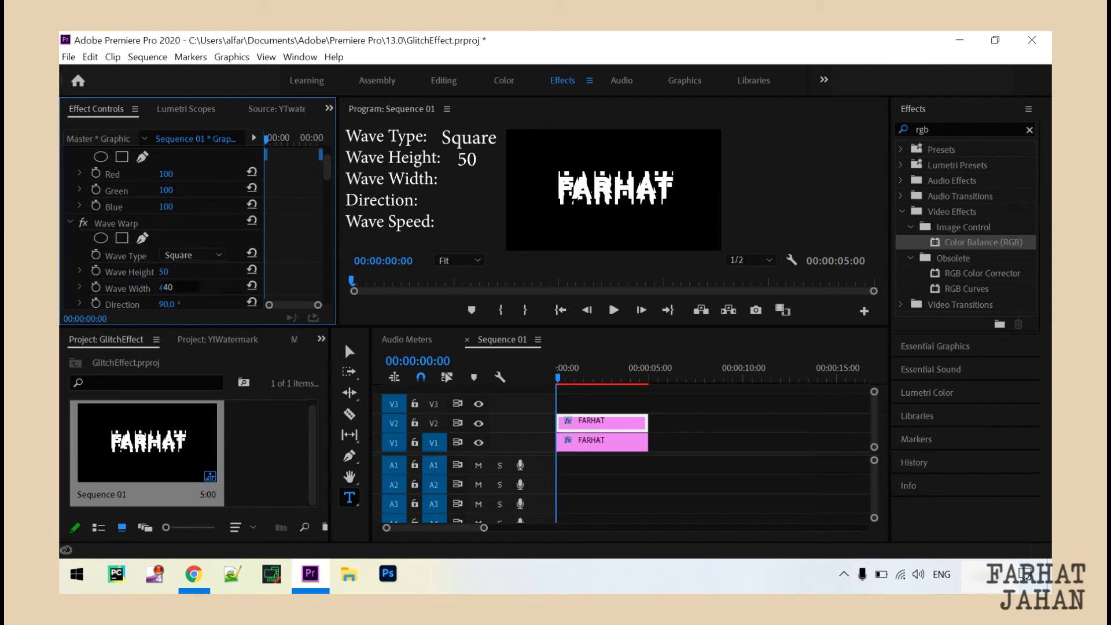
type("100")
key("Return")
- Set the Wave Warp direction to 0 and the wave speed to -10
left_click(169, 304)
type("0")
key("Return")
scroll(198, 229, "down", 3)
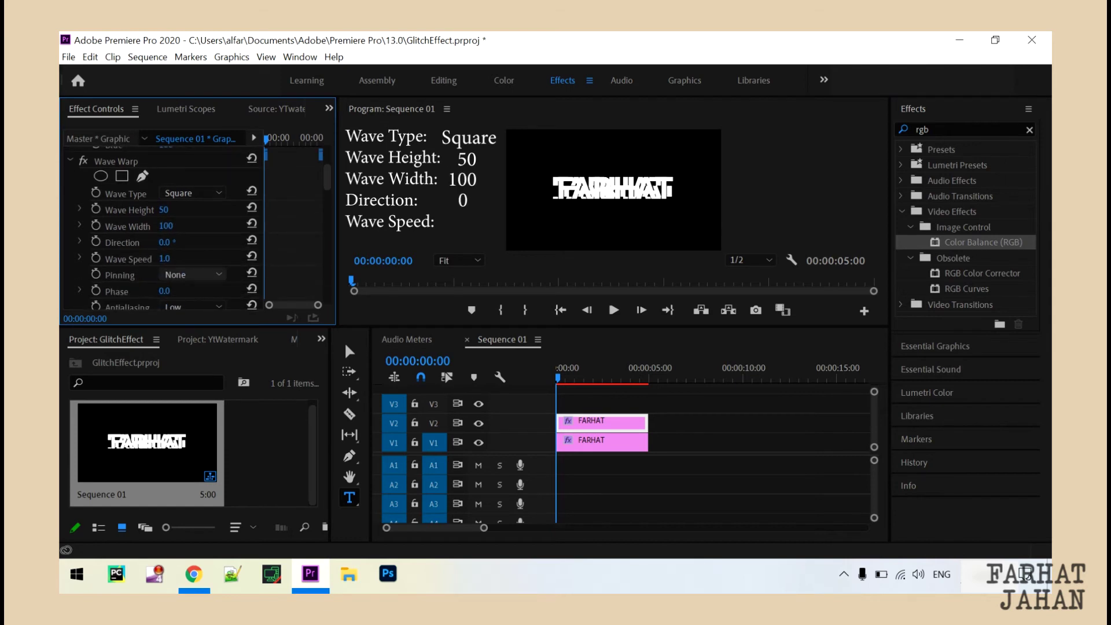
key("Tab")
type("-10")
key("Return")
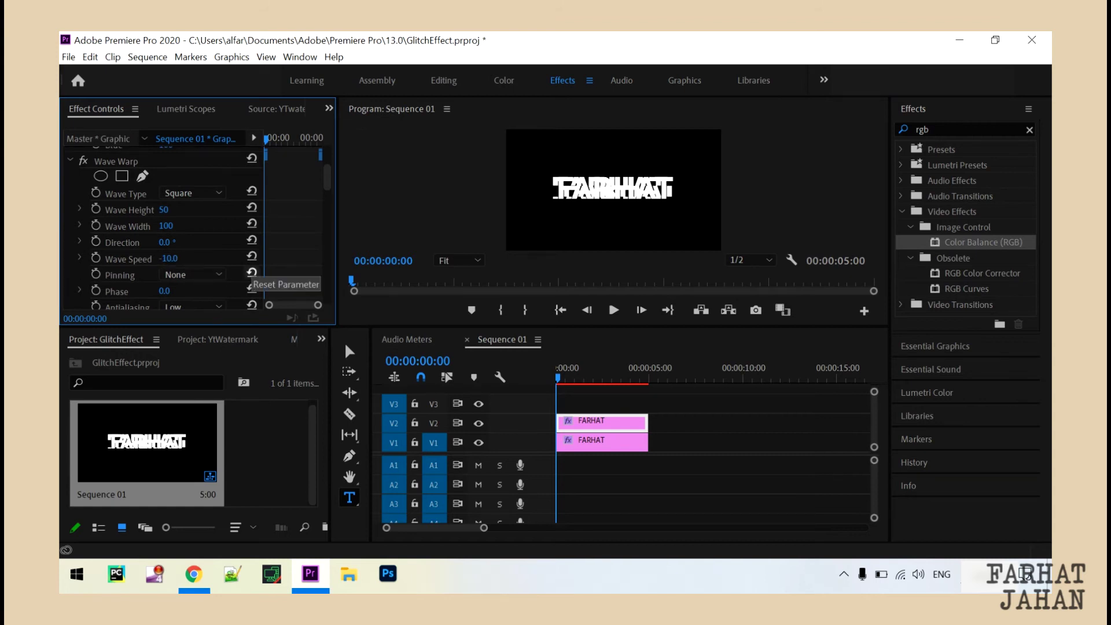
- Set the Color Balance (RGB) red and blue values of the V2 clip to 0
scroll(164, 228, "up", 3)
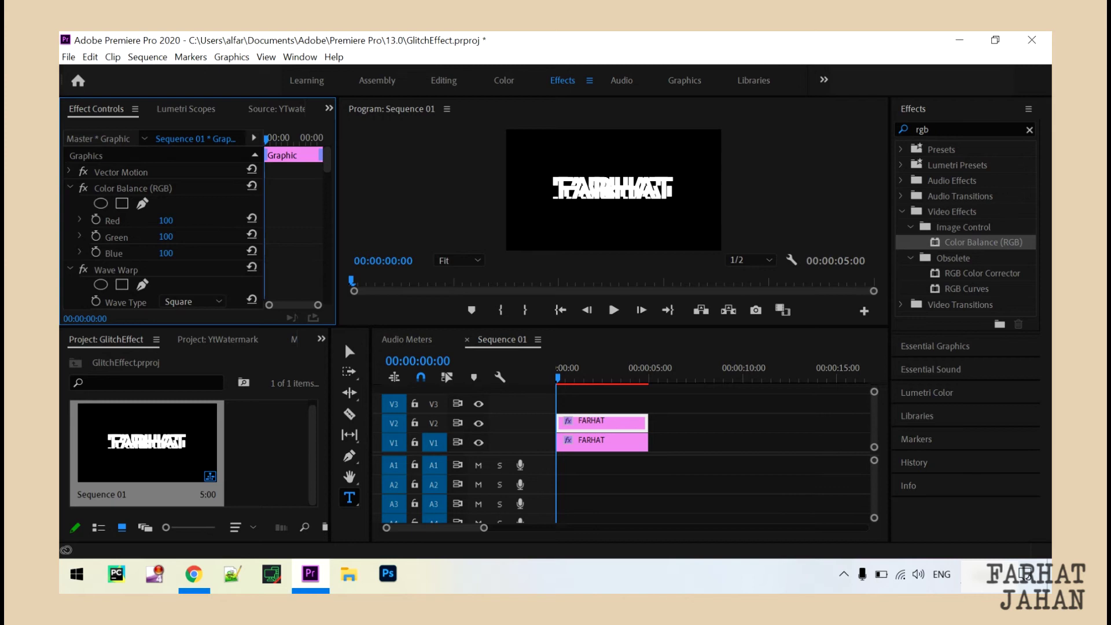
left_click(170, 220)
type("0")
key("Return")
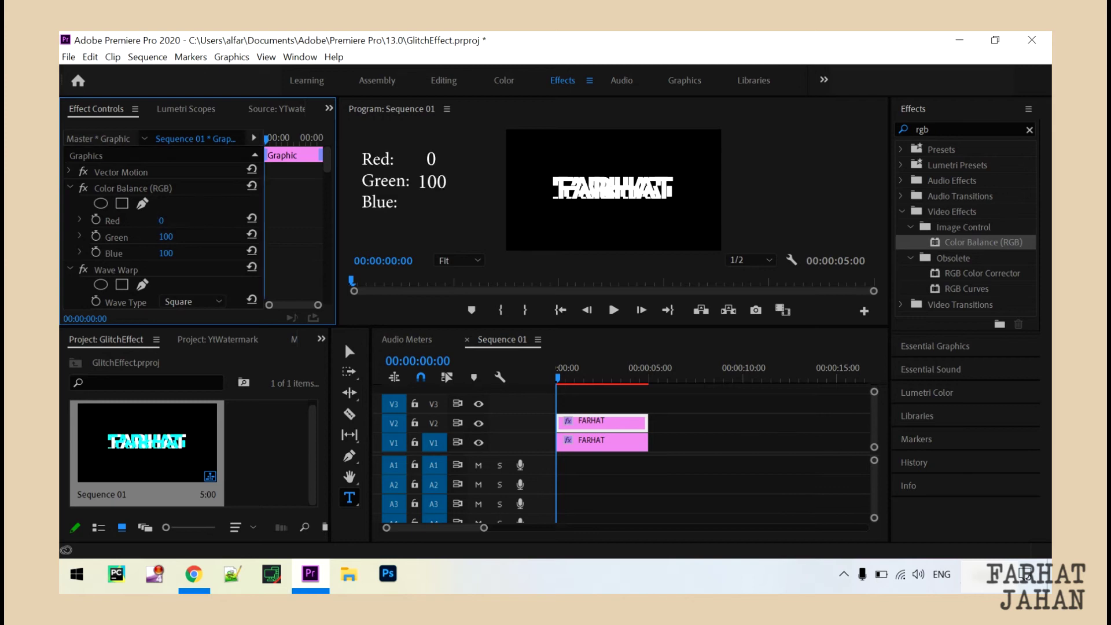
key("Tab")
key("Tab")
key("Return")
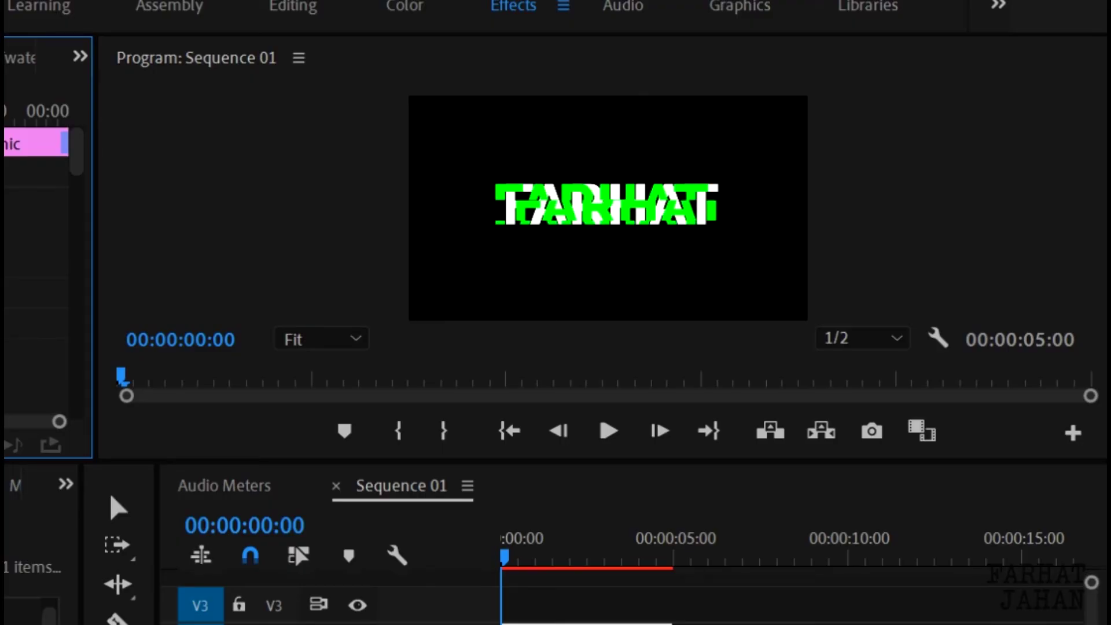
- Split the V2 title clip at 00:00:00:03 with the Razor tool
key("=")
key("=")
key("=")
key("=")
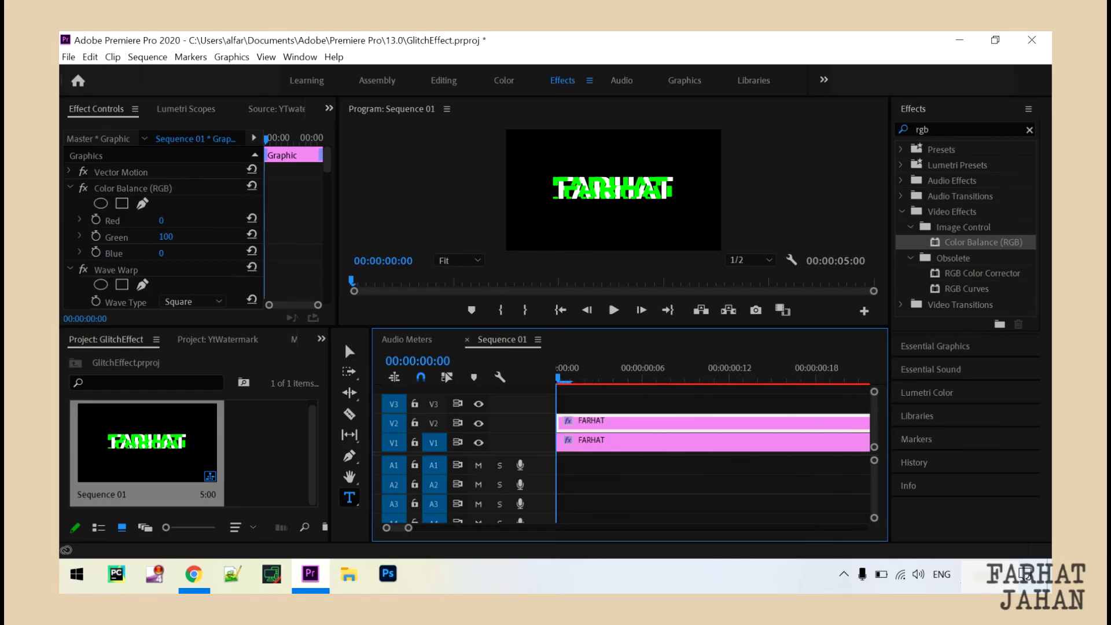
left_click(348, 414)
key("space")
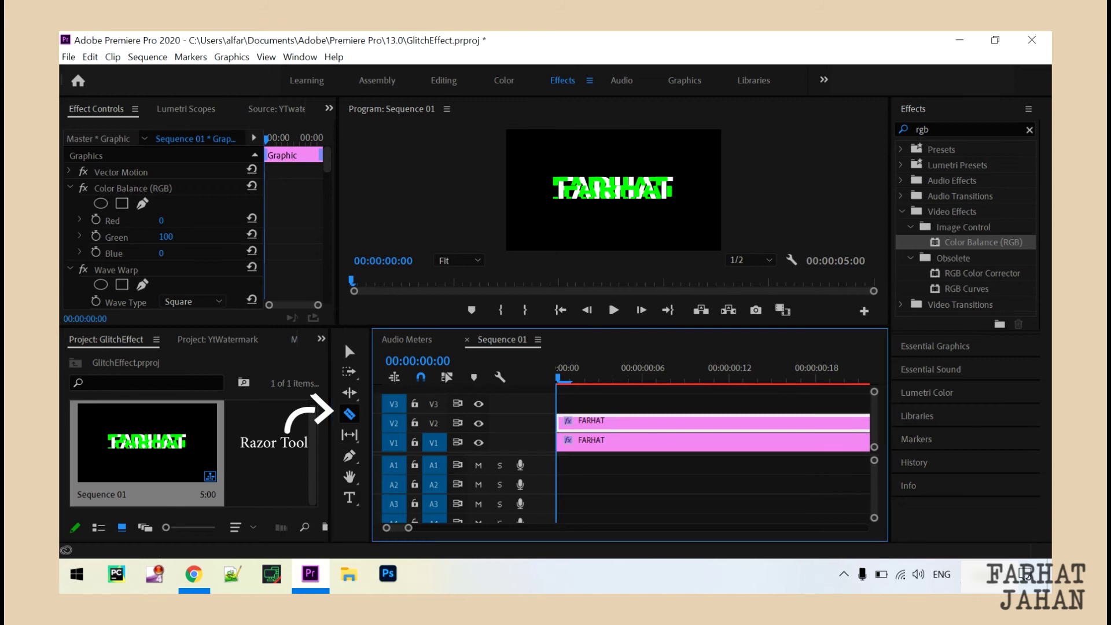
key("Right")
key("Right")
key("Right")
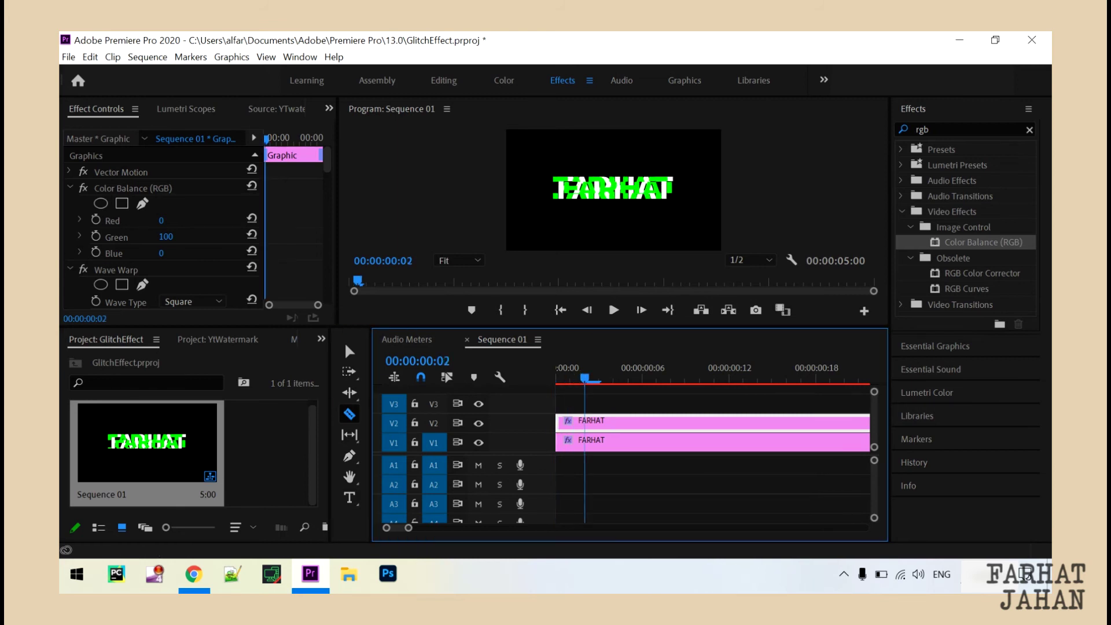
left_click(599, 420)
- Split the V2 title clip again at 00:00:00:06 and 00:00:00:09
key("Right")
key("Right")
key("Right")
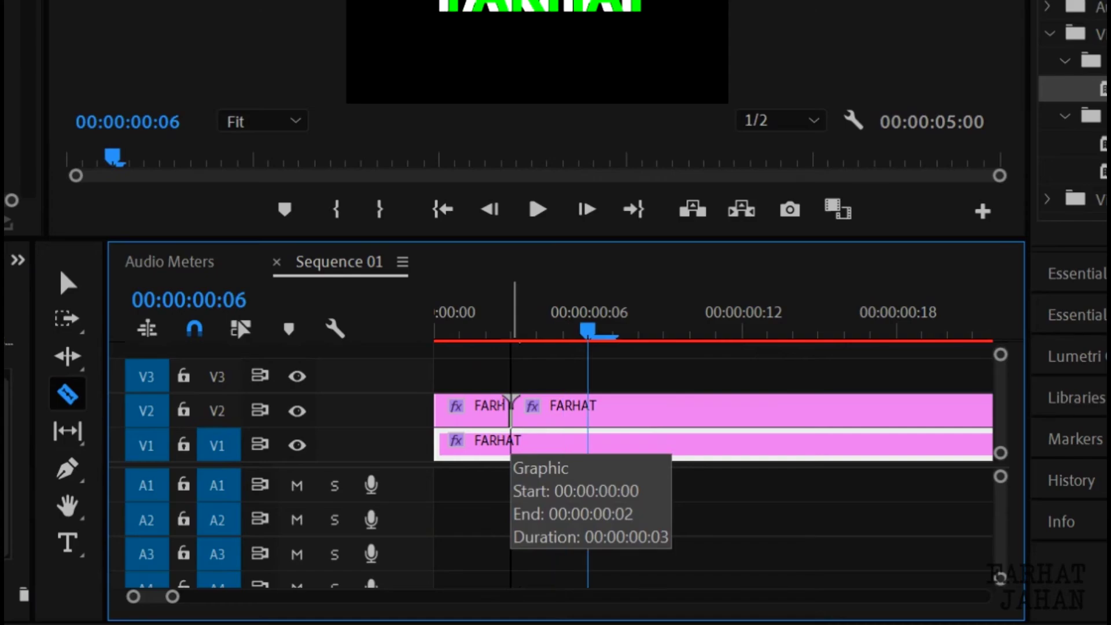
left_click(588, 408)
key("Right")
key("Right")
key("Right")
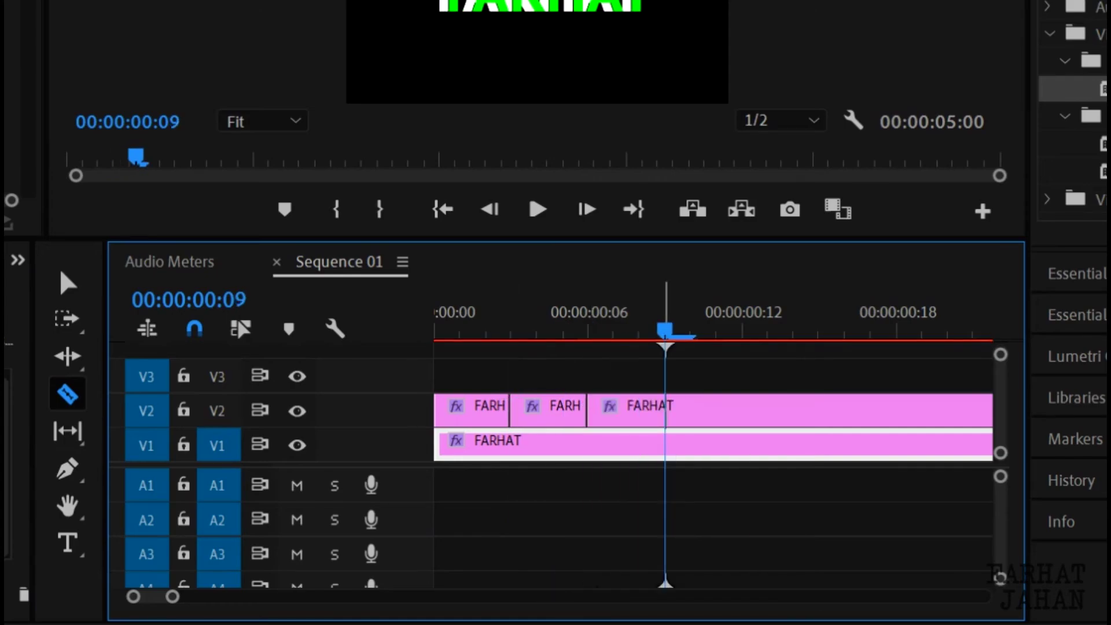
left_click(665, 408)
- Continue the three-frame cuts on the V2 title clip at 00:00:00:12 and 00:00:00:15
key("Right")
key("Right")
key("Right")
left_click(742, 408)
key("Right")
key("Right")
key("Right")
left_click(819, 408)
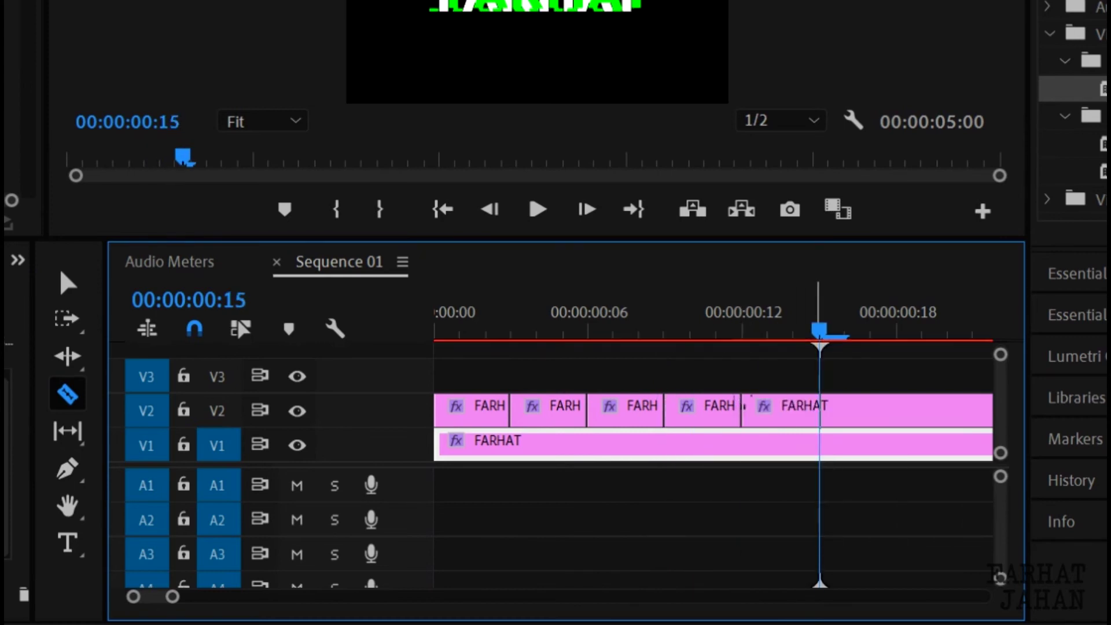
- Delete the second and fourth three-frame segments on V2, leaving gaps between the remaining pieces
key("v")
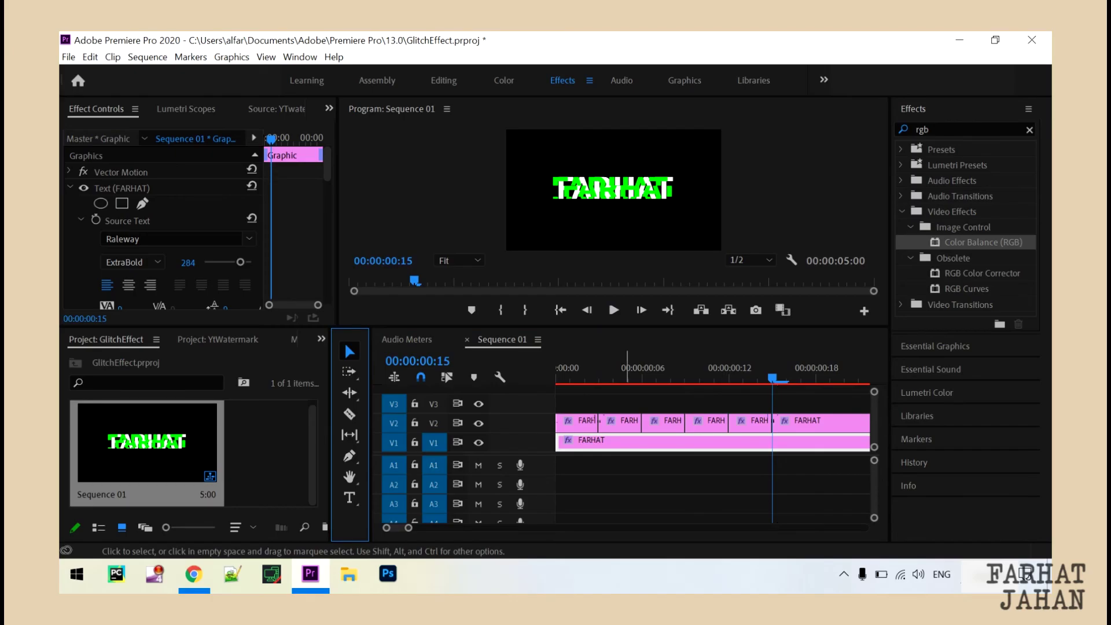
key("Delete")
left_click(706, 421)
key("Delete")
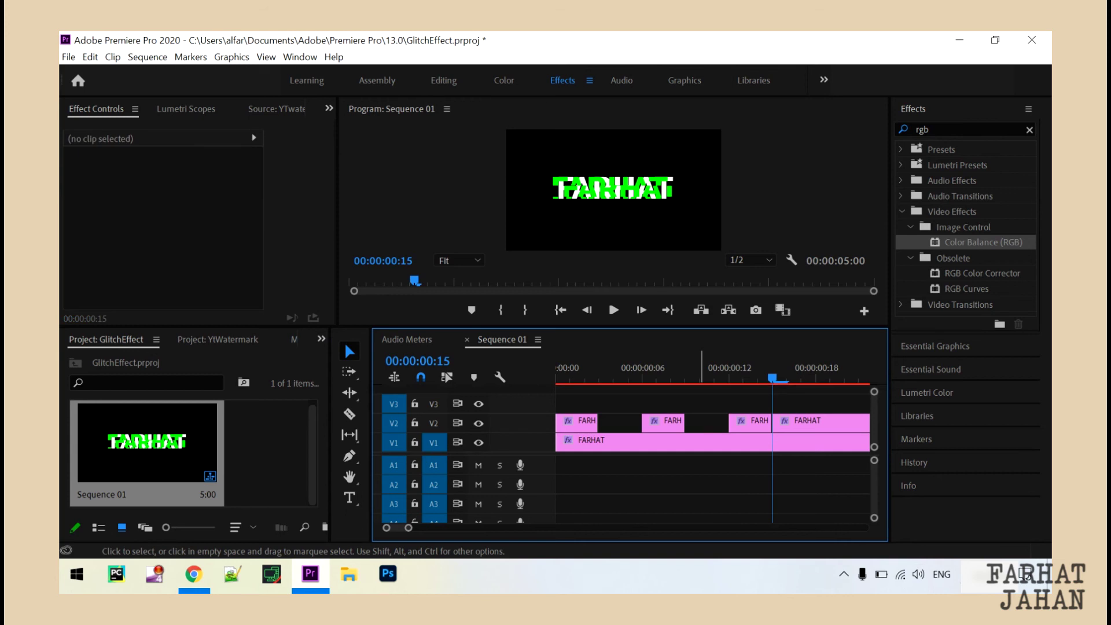
- Split the remaining long V2 clip at 00:00:00:18 with the Razor tool
left_click(348, 414)
key("Right")
key("Right")
key("Right")
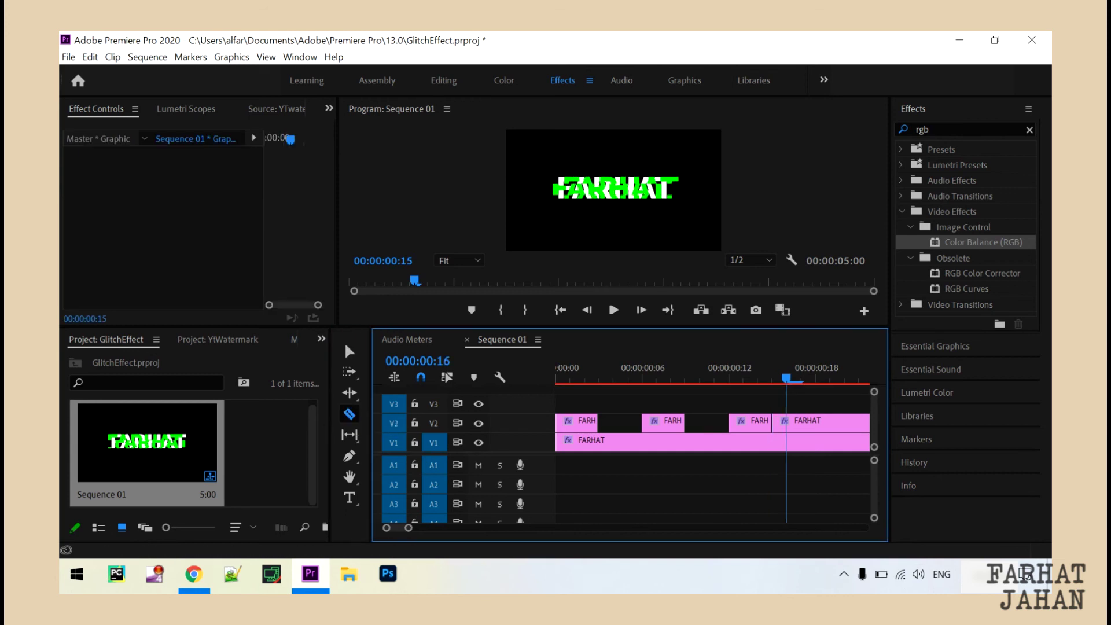
left_click(816, 420)
- Delete the V2 segment between 00:00:00:15 and 00:00:00:18
left_click(348, 351)
left_click(802, 421)
key("Delete")
- Split the V1 title clip at 00:00:00:03 and 00:00:00:06
left_click_drag(605, 368, 555, 368)
key("Right")
key("Right")
key("Right")
left_click(349, 414)
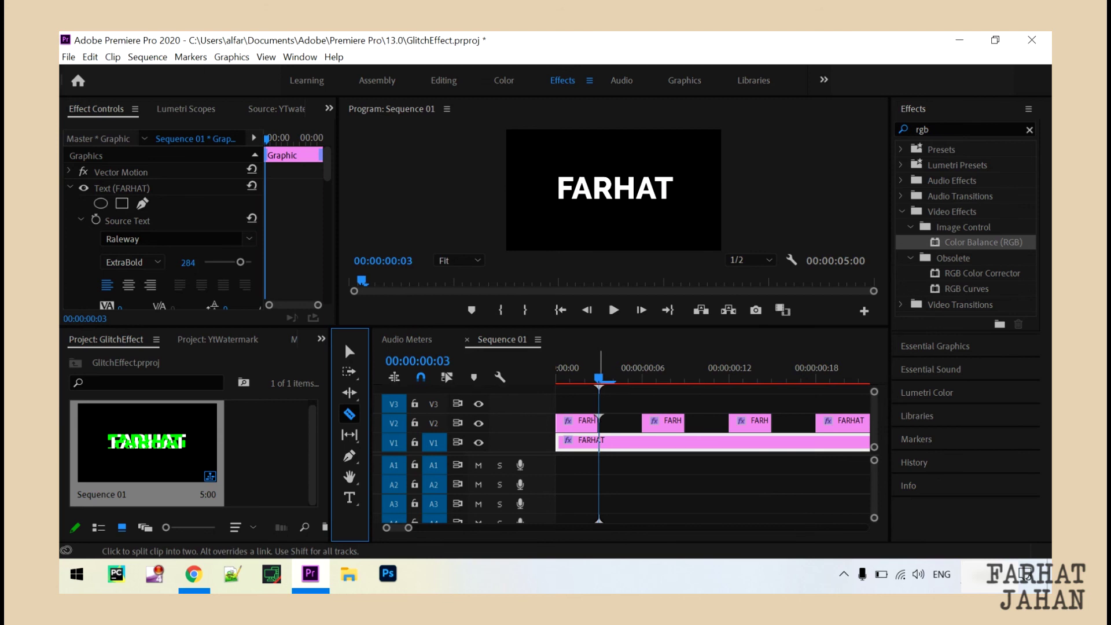
left_click(599, 440)
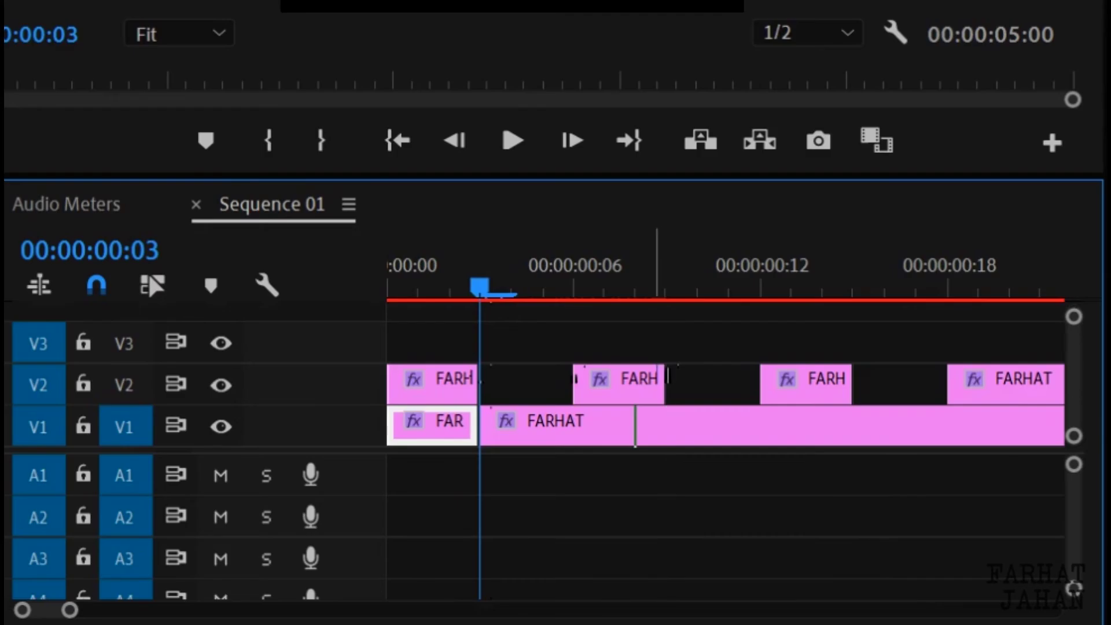
key("Right")
key("Right")
key("Right")
key("ctrl+k")
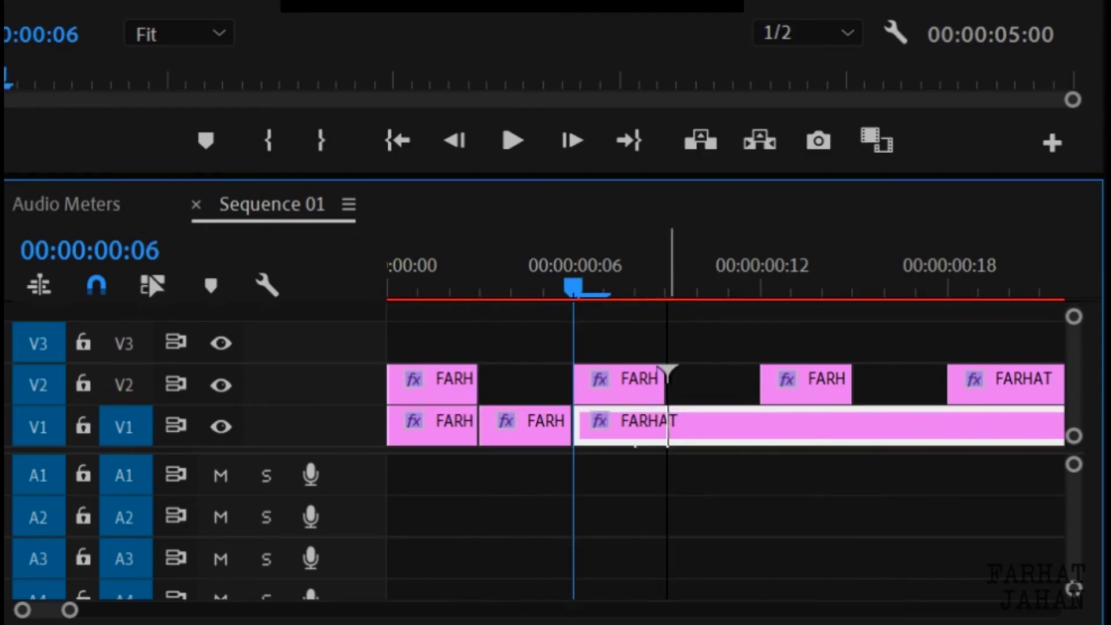
- Continue the three-frame cuts on the V1 title clip at 00:00:00:09, 00:00:00:12, 00:00:00:15 and 00:00:00:18
left_click(665, 416)
left_click(759, 416)
left_click(853, 417)
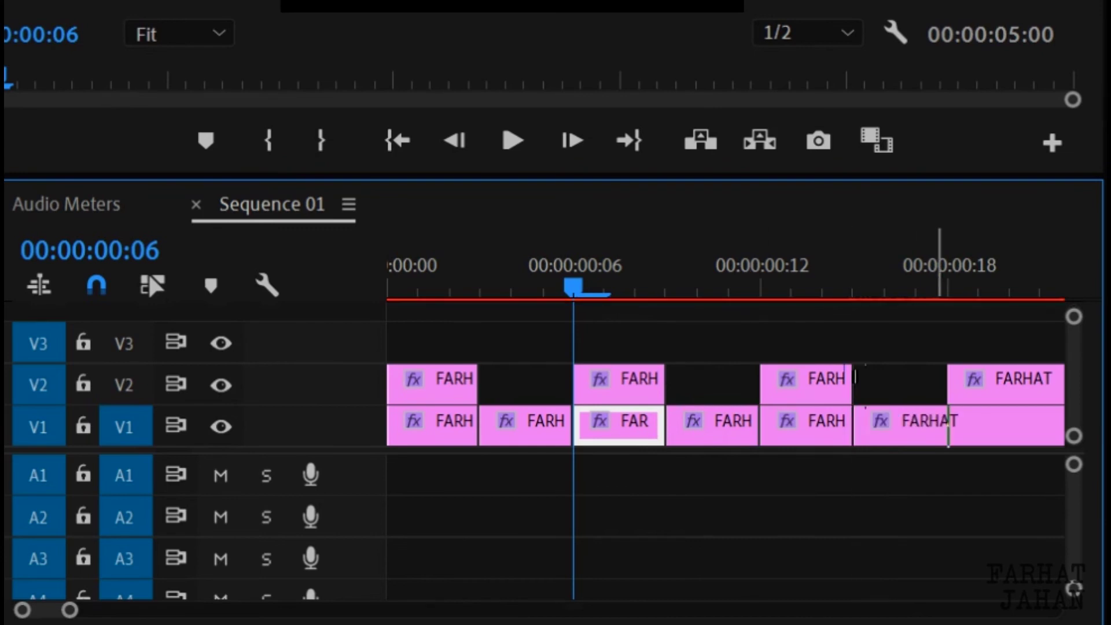
left_click(947, 428)
- Delete the V1 segments starting at 00:00:00:00, 00:00:00:06, 00:00:00:12 and 00:00:00:18, directly beneath the V2 pieces
key("v")
left_click(449, 425)
key("Delete")
left_click(623, 425)
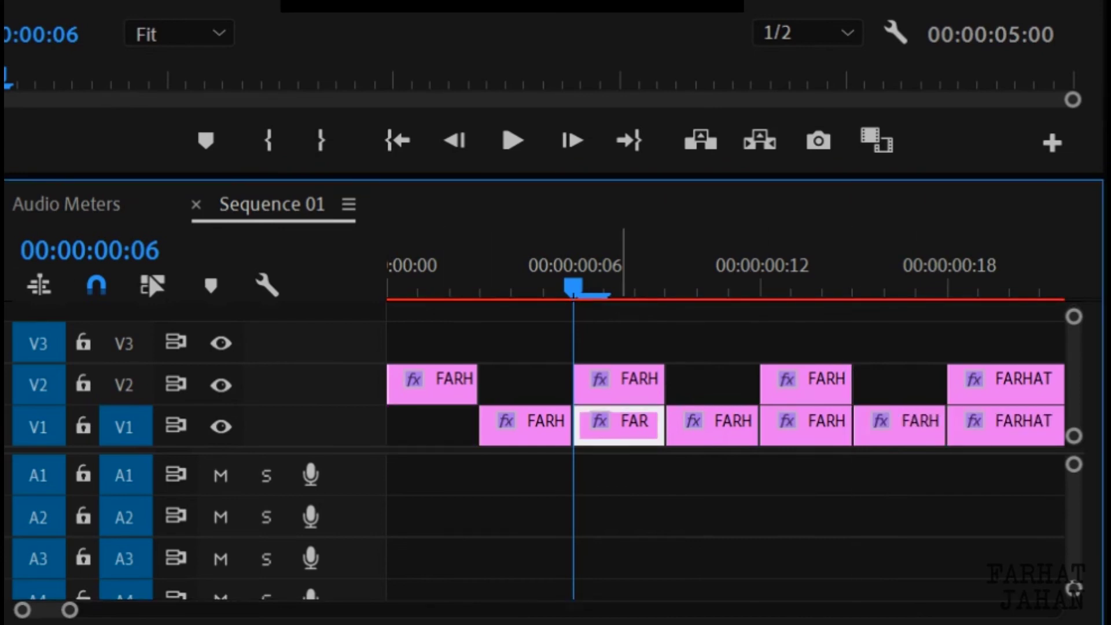
key("Delete")
left_click(800, 425)
key("Delete")
left_click(972, 425)
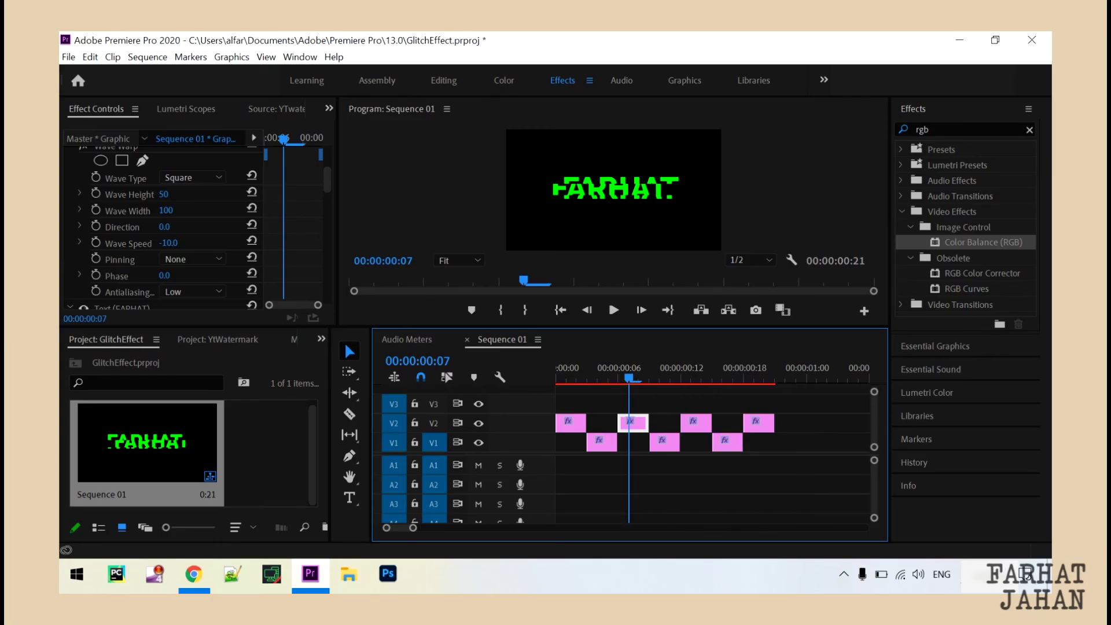
- Set Color Balance (RGB) on the second V2 segment to Red 100, Green 0 and Blue 100
left_click_drag(326, 179, 326, 159)
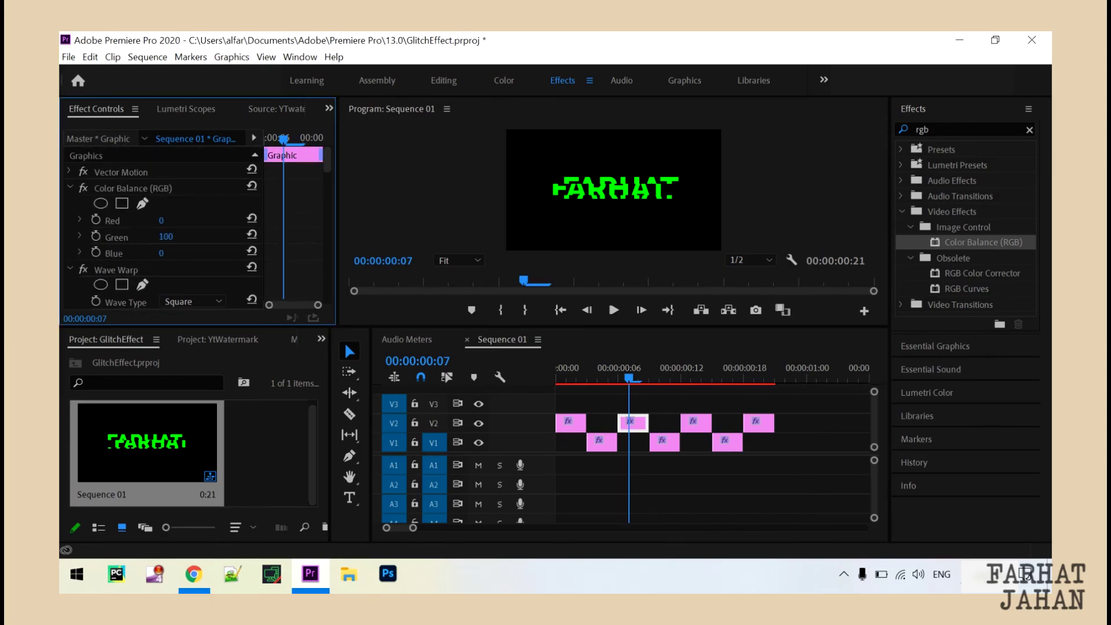
left_click(161, 220)
type("100")
key("Return")
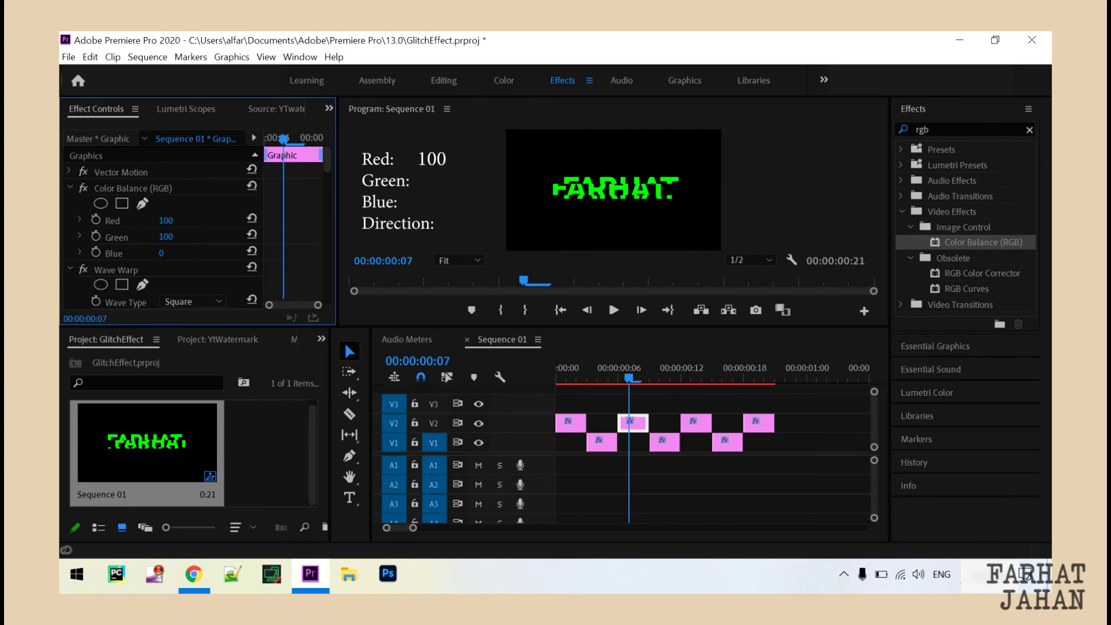
left_click(165, 237)
type("0")
key("Return")
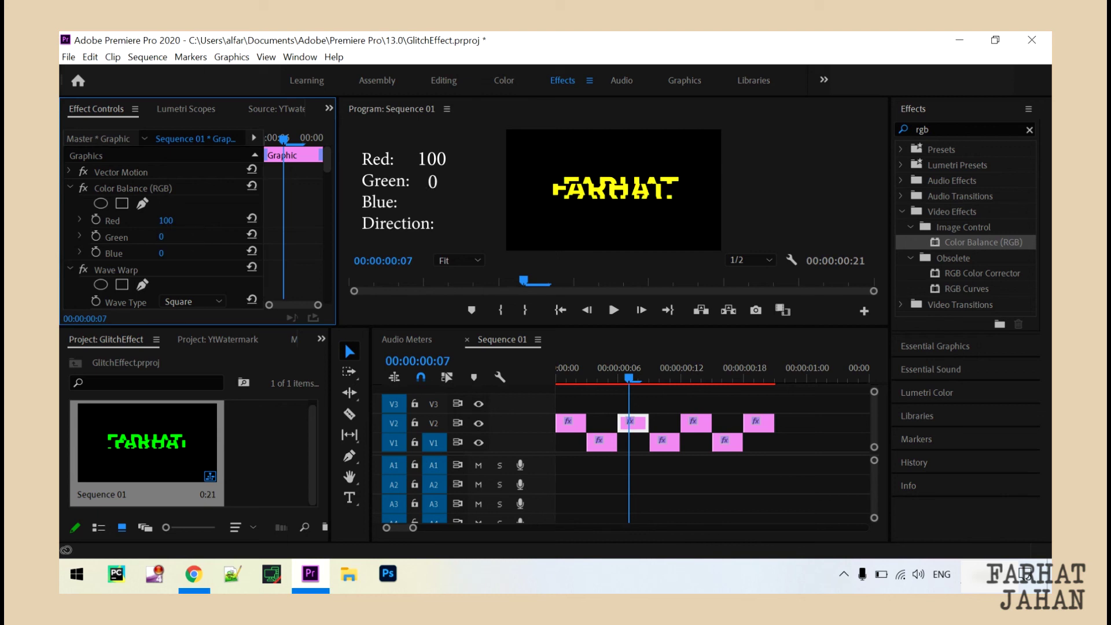
left_click(161, 253)
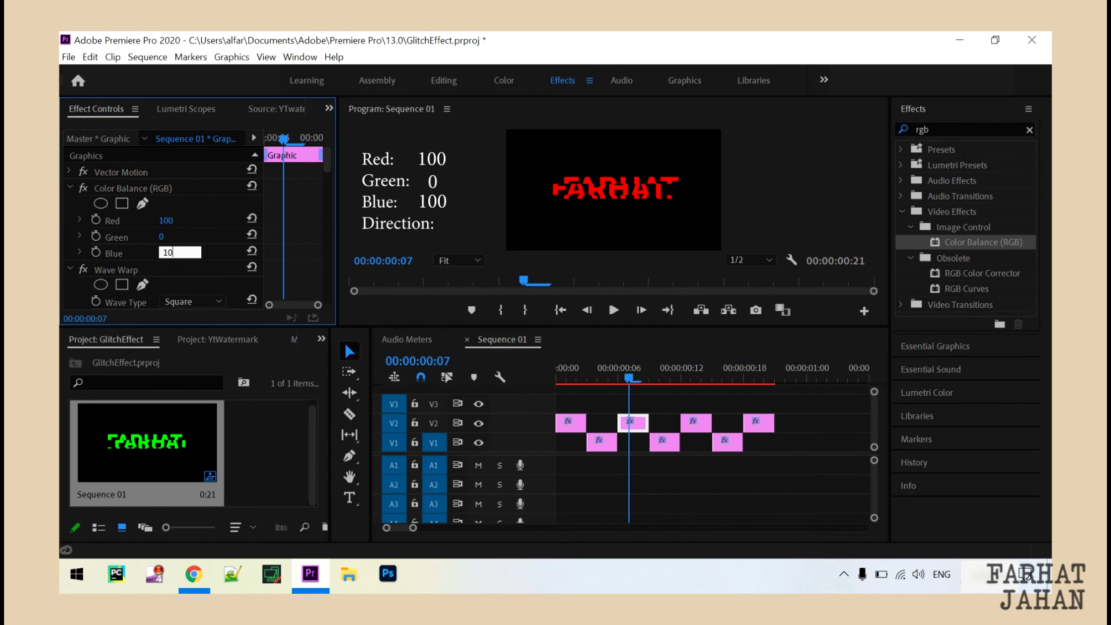
key("Return")
- Set the Wave Warp direction of the second V2 segment to 90°
scroll(163, 227, "down", 5)
left_click(168, 179)
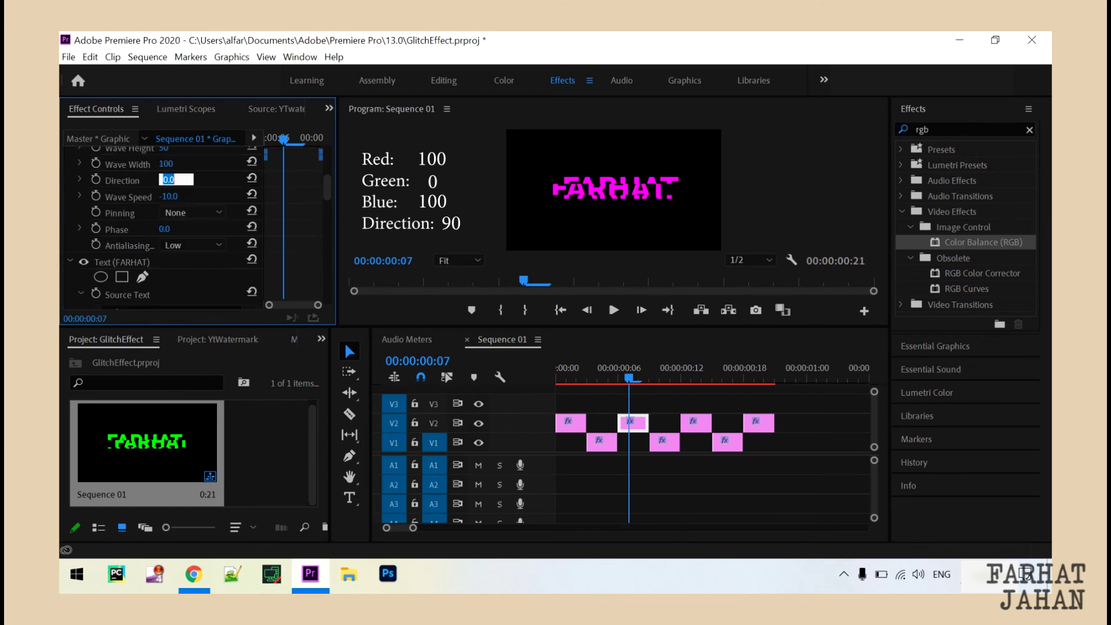
key("Return")
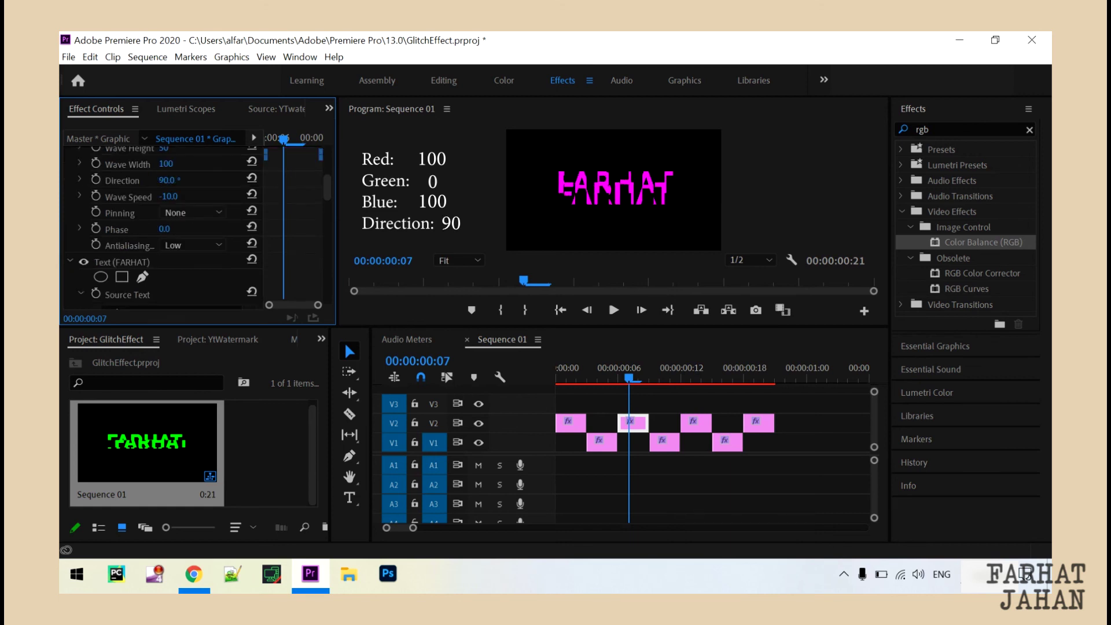
- Set Color Balance (RGB) on the third V2 segment to Red 100, Green 0 and Blue 100
left_click(700, 370)
left_click(696, 423)
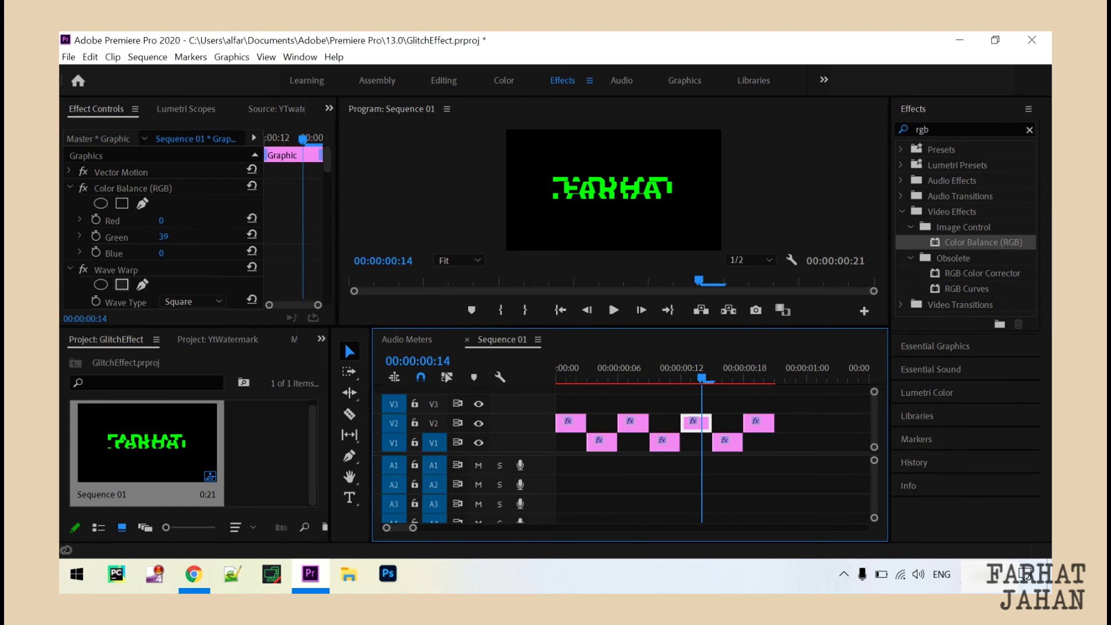
left_click(161, 220)
type("100")
key("Return")
left_click(164, 236)
type("0")
key("Return")
left_click(161, 253)
type("100")
key("Return")
- Set the Wave Warp direction of the third V2 segment to 90°
scroll(163, 228, "down", 2)
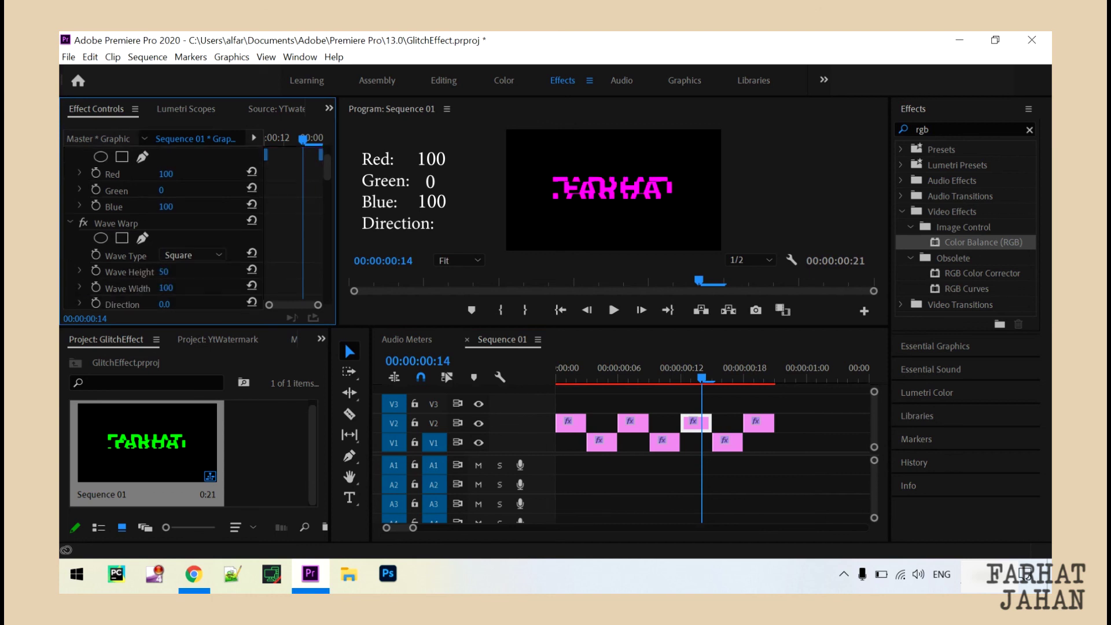
left_click(164, 304)
type("90")
key("Return")
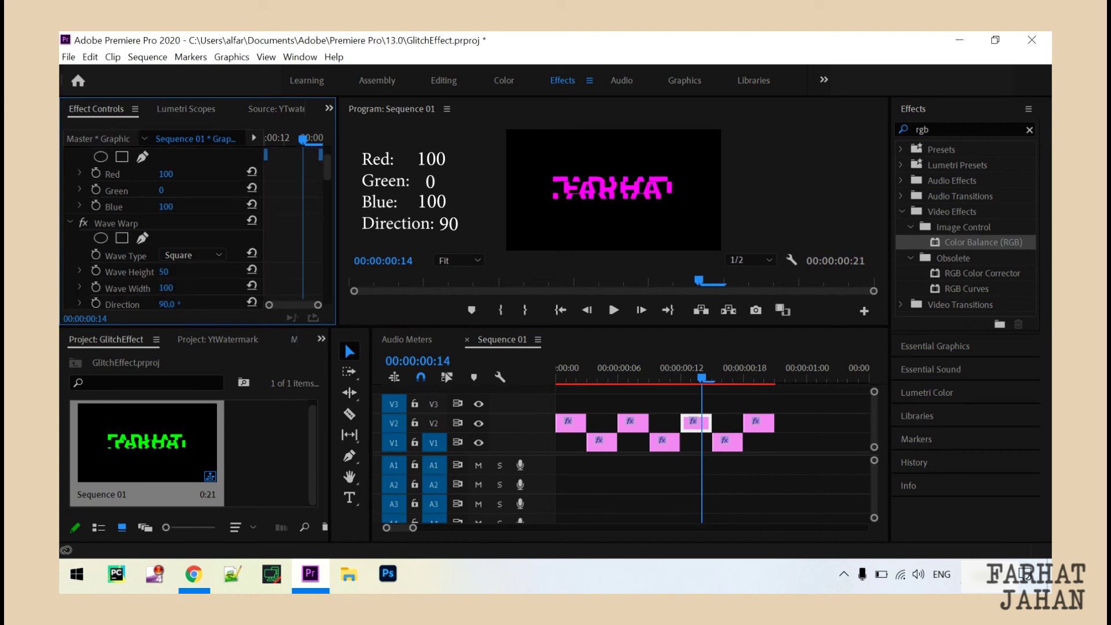
- Set Color Balance (RGB) on the last V2 segment to Red 180 and Green 0
left_click(756, 421)
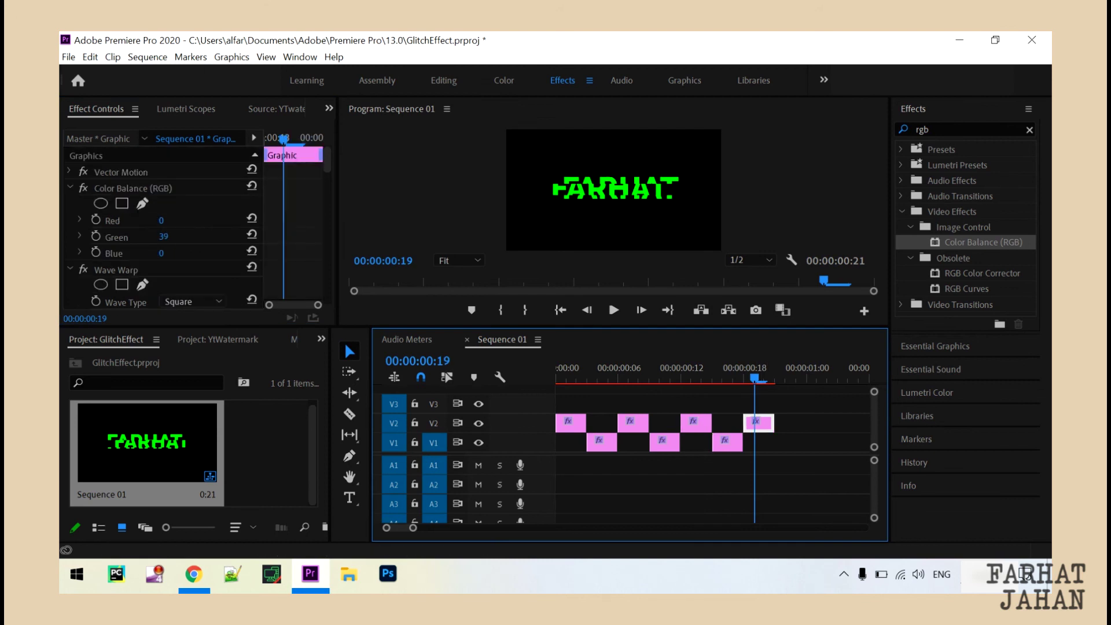
left_click(161, 221)
type("180")
key("Return")
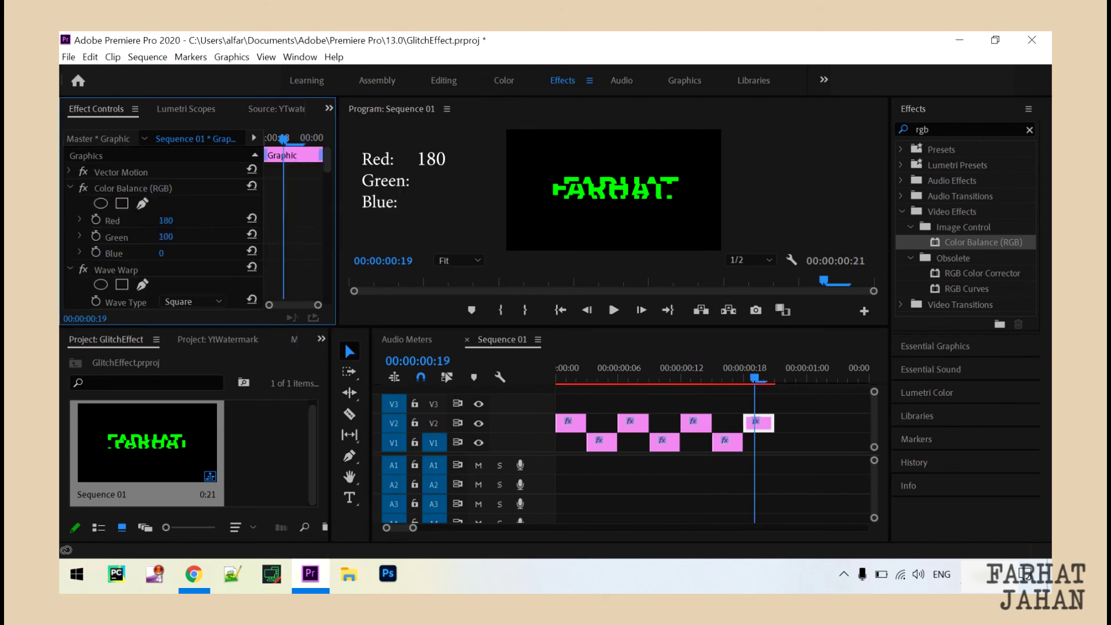
left_click(164, 236)
type("100")
key("Return")
type("0")
key("Return")
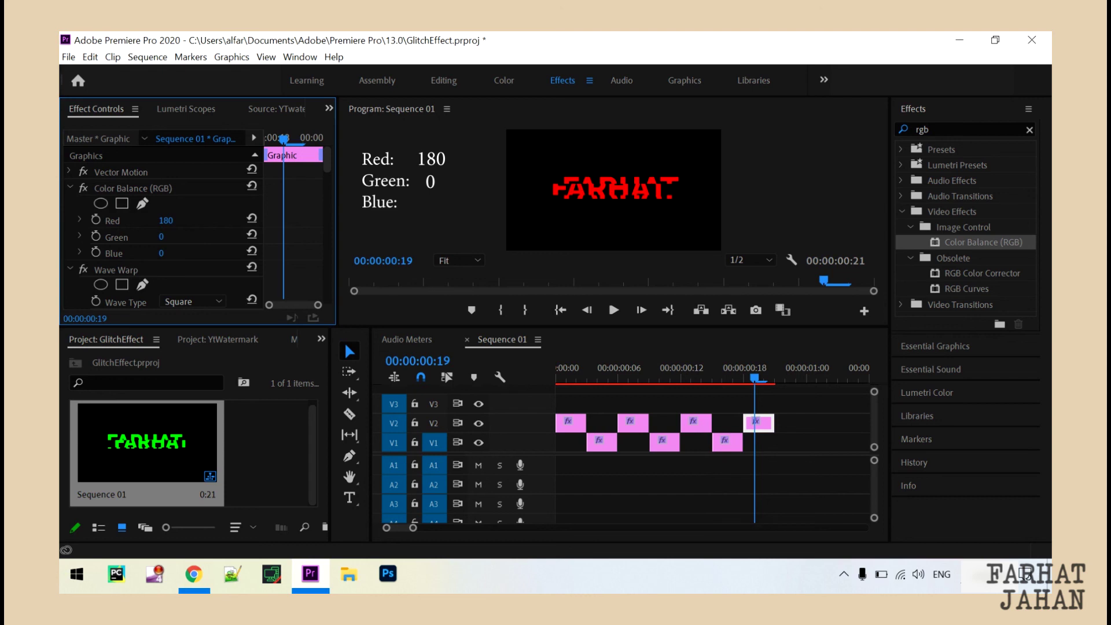
- Select all clips in the sequence and render previews for the selection
key("ctrl+a")
left_click(147, 57)
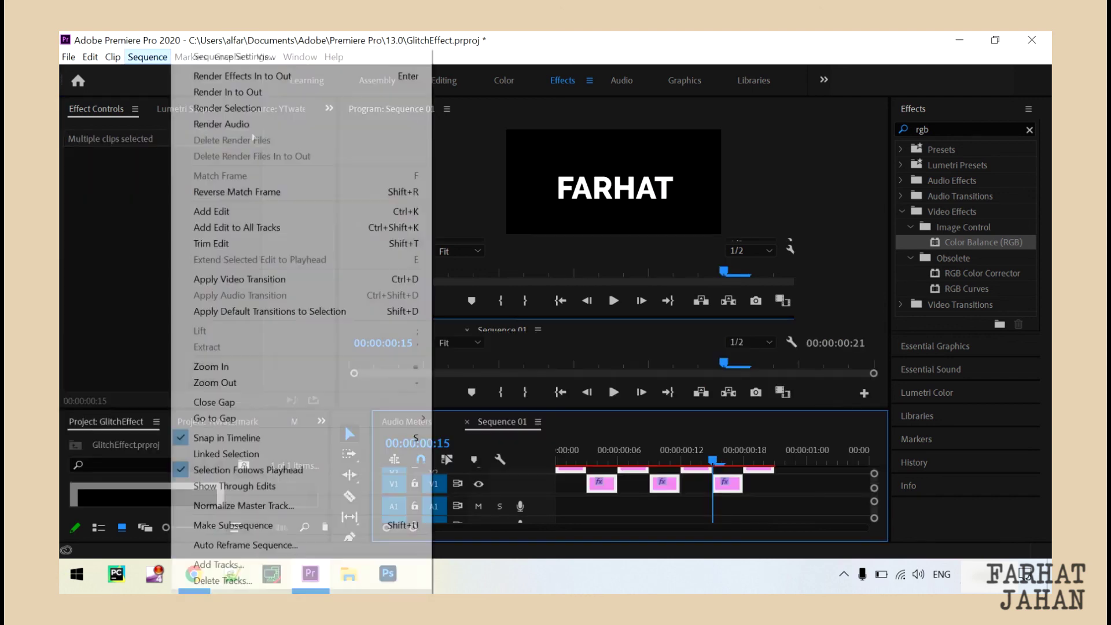
left_click(220, 108)
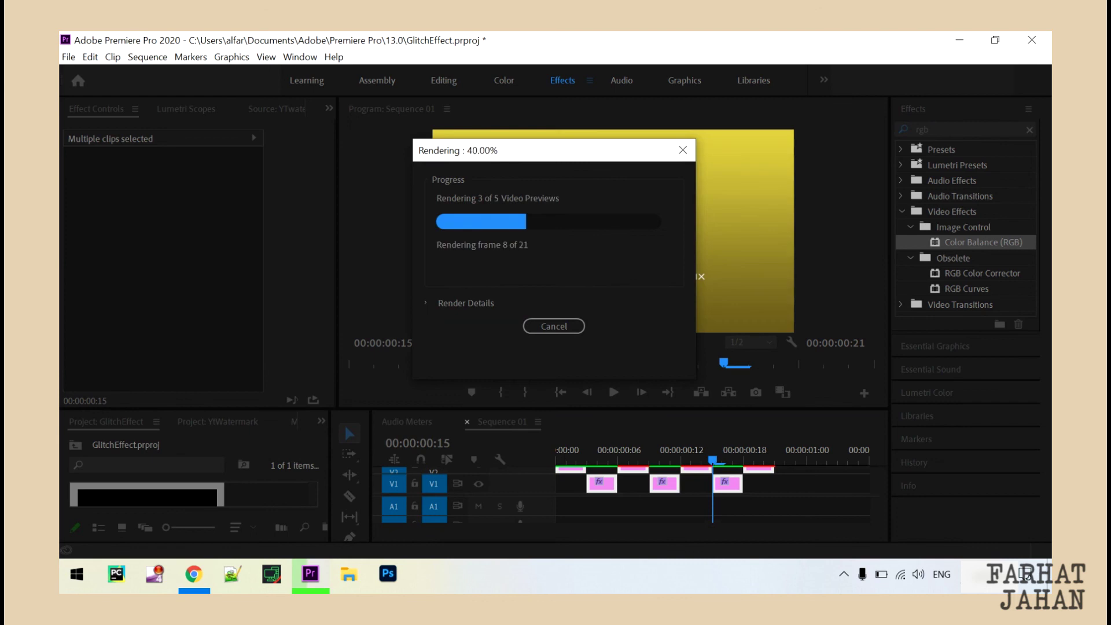